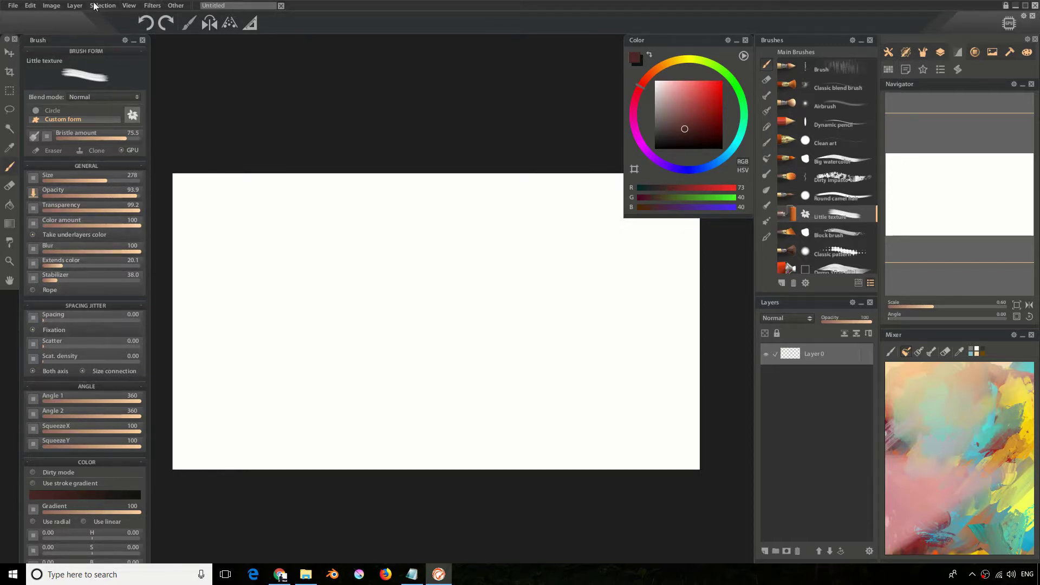
Browse the filter and panel display menus, then toggle the brush between round and custom form.
click(152, 6)
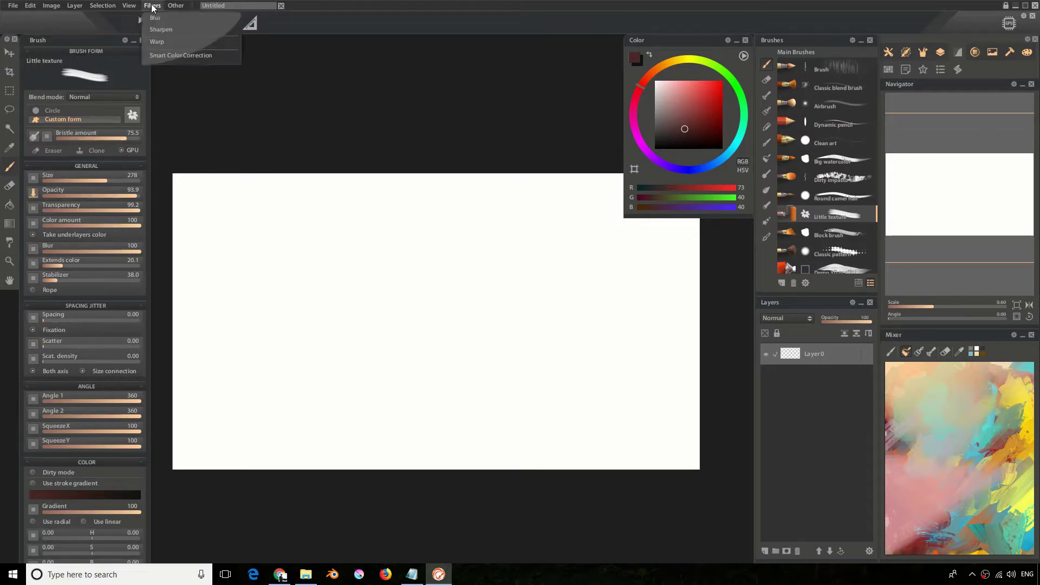
click(129, 5)
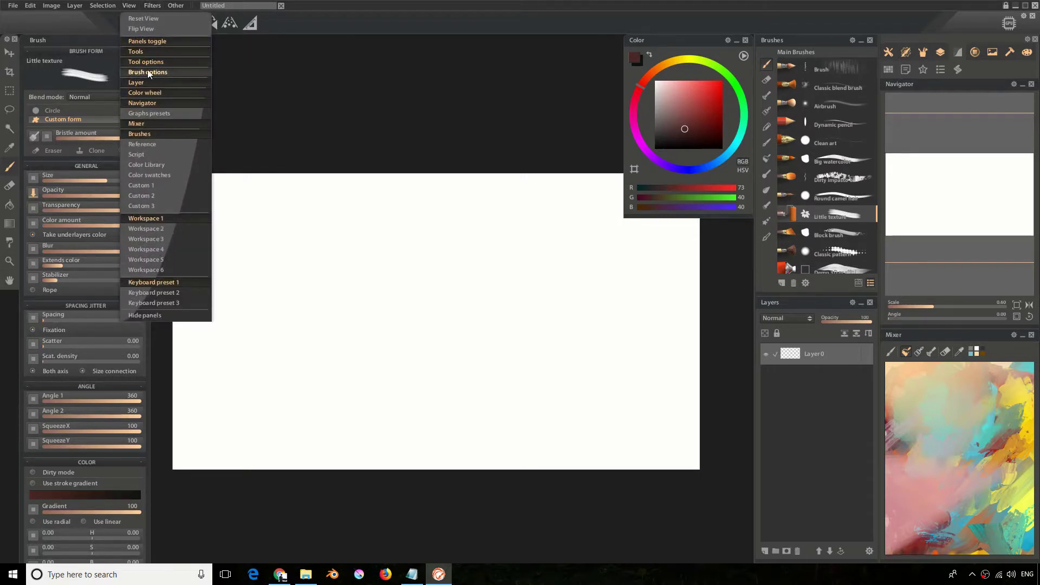
key(Escape)
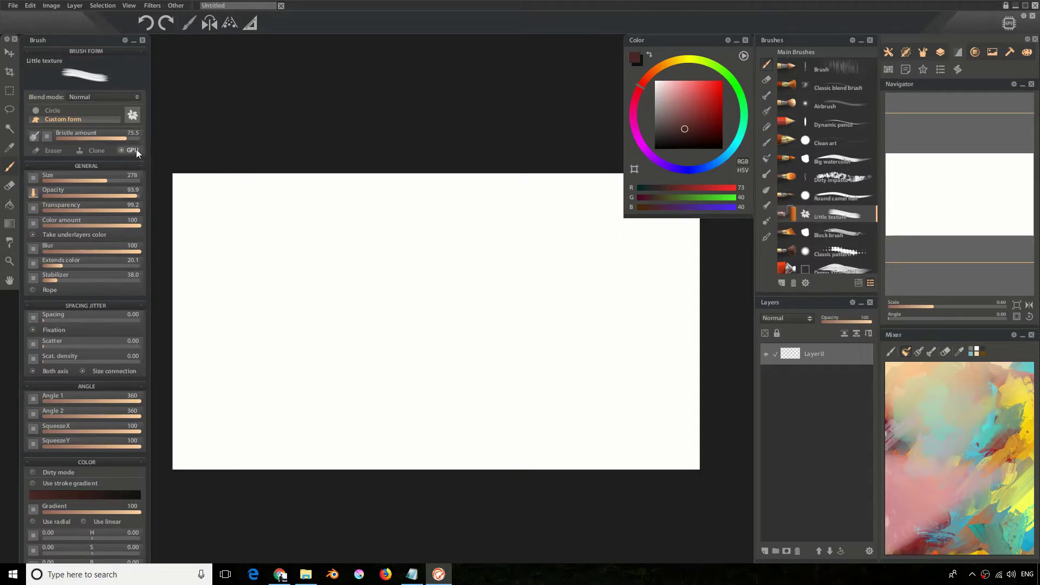
click(43, 109)
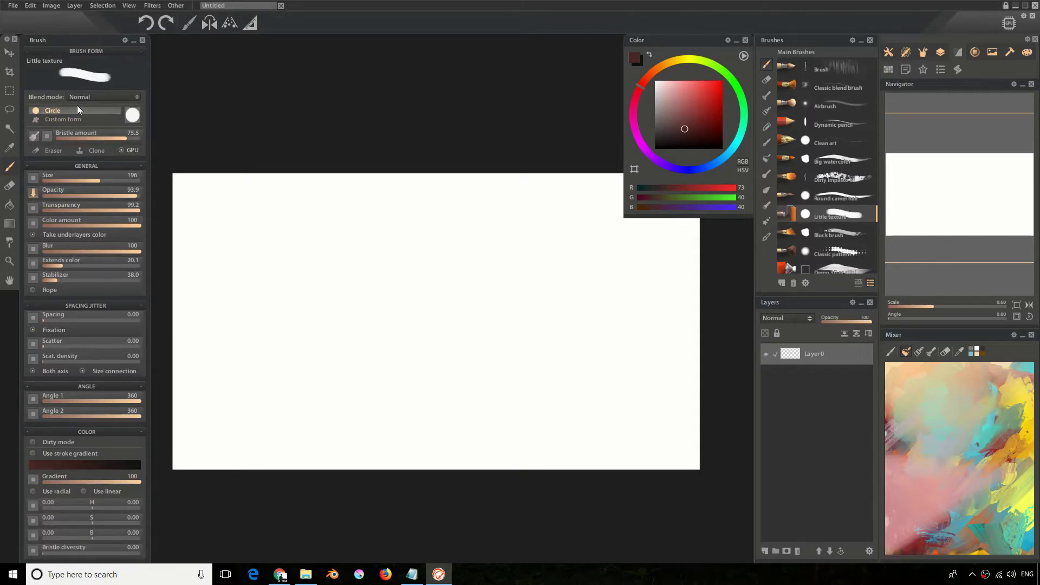
click(48, 119)
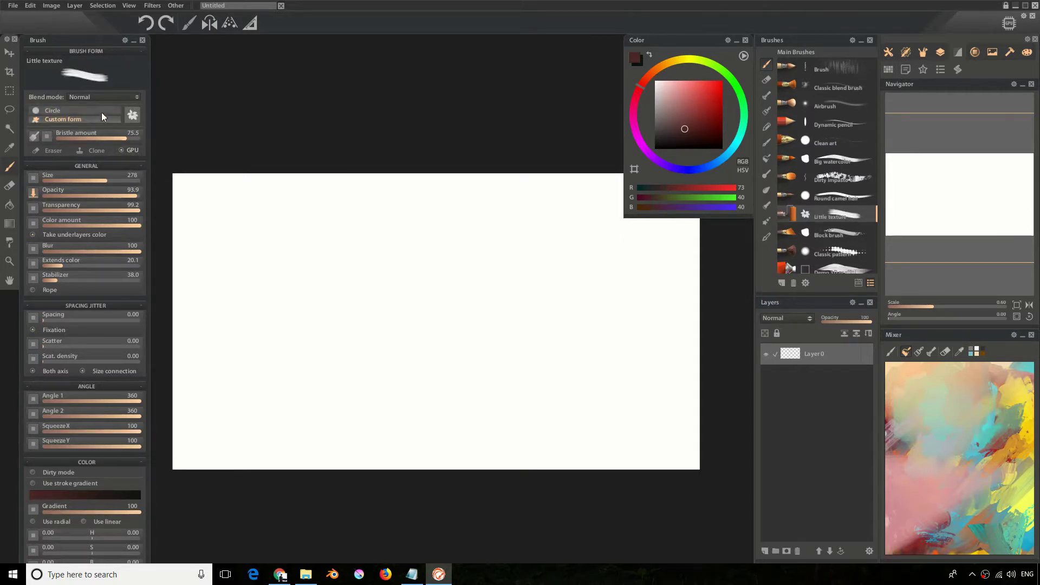
Open the brush form picker, scroll Single forms to the trees set, and bring up form options.
click(132, 114)
scroll(81, 141, down, 6)
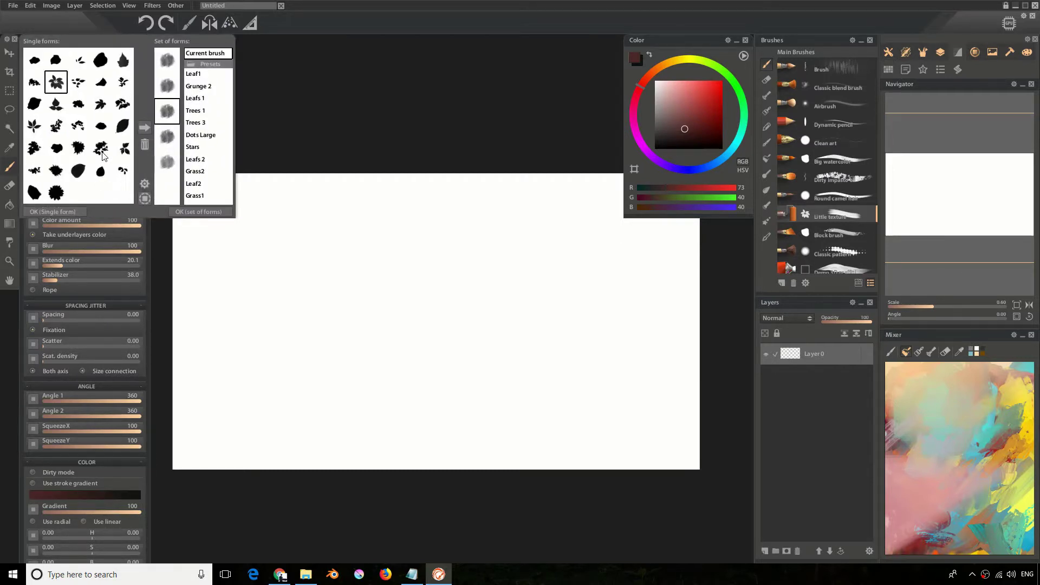
scroll(105, 156, down, 6)
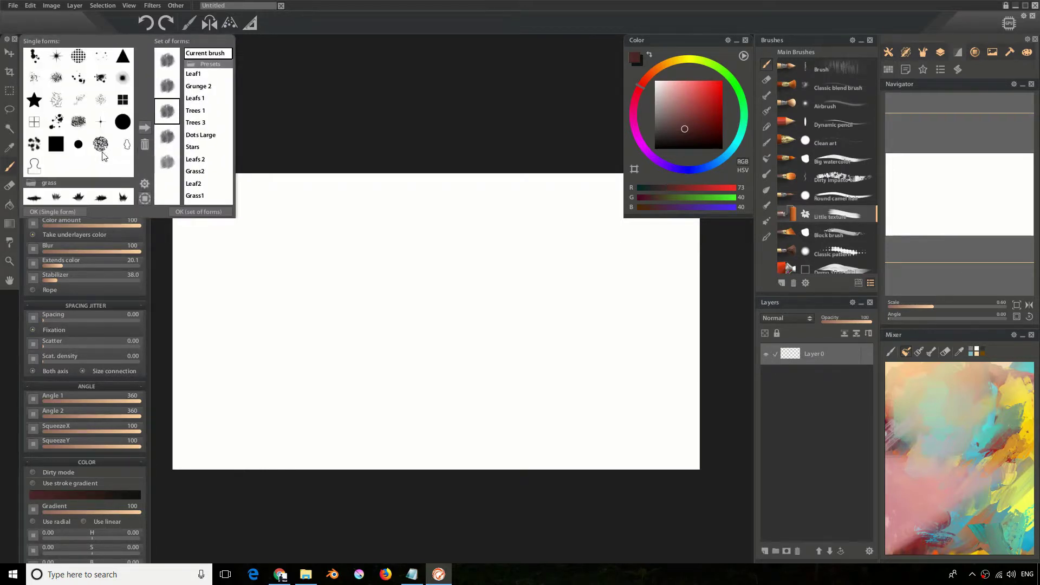
scroll(104, 156, up, 10)
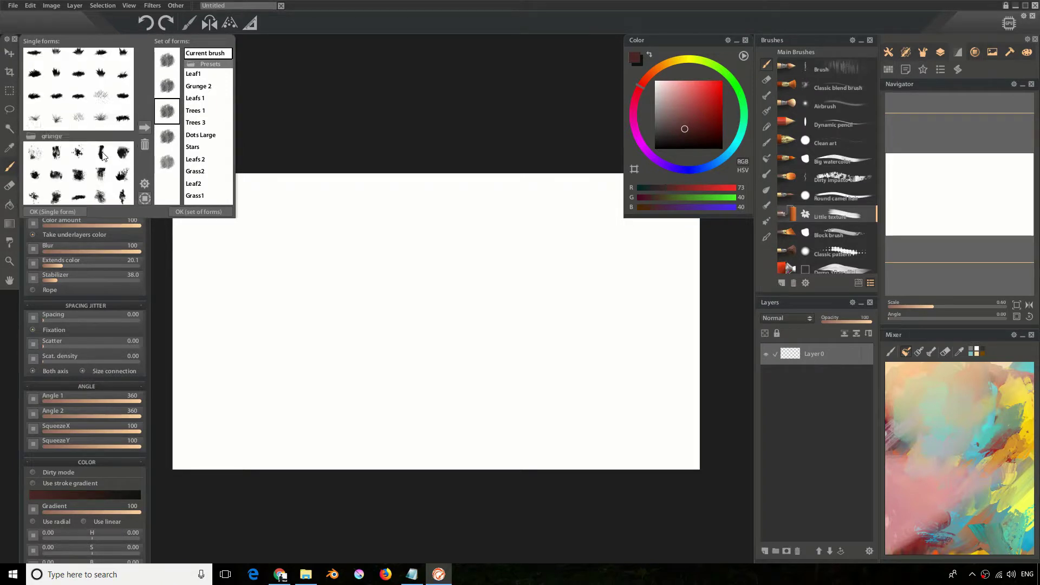
click(56, 89)
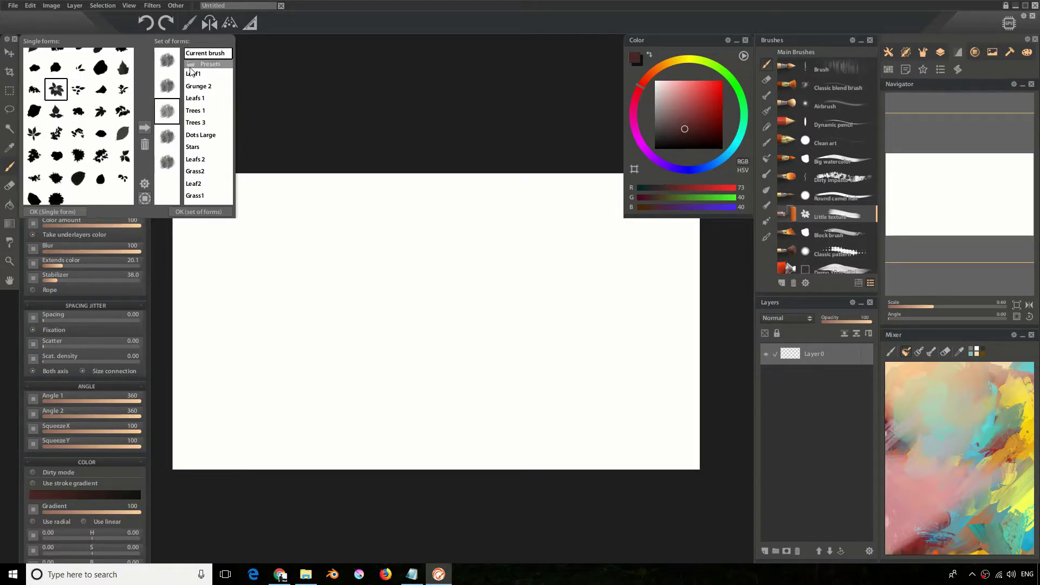
scroll(206, 163, down, 1)
scroll(203, 173, up, 1)
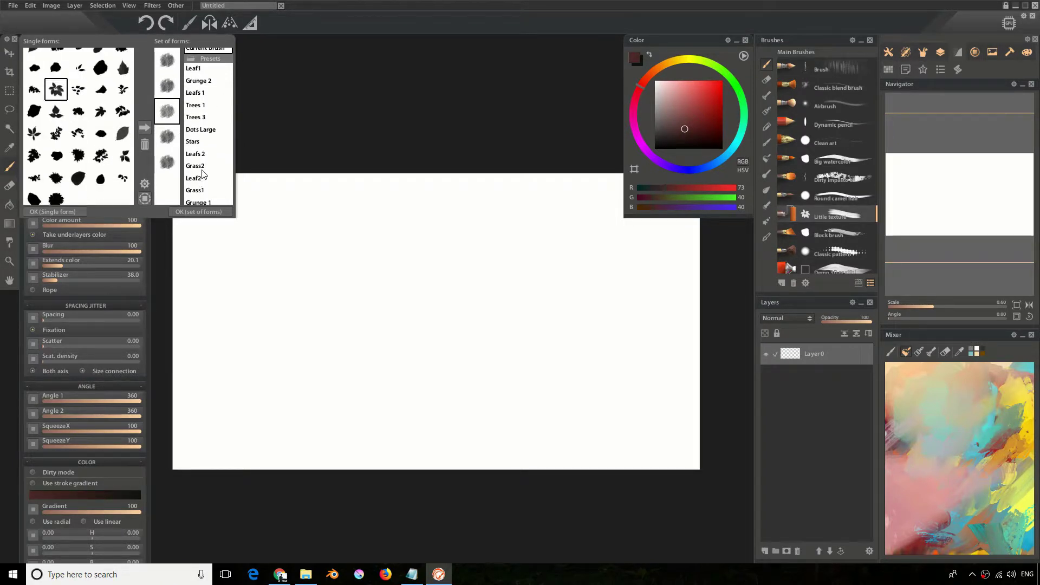
scroll(63, 129, down, 1)
scroll(63, 128, down, 1)
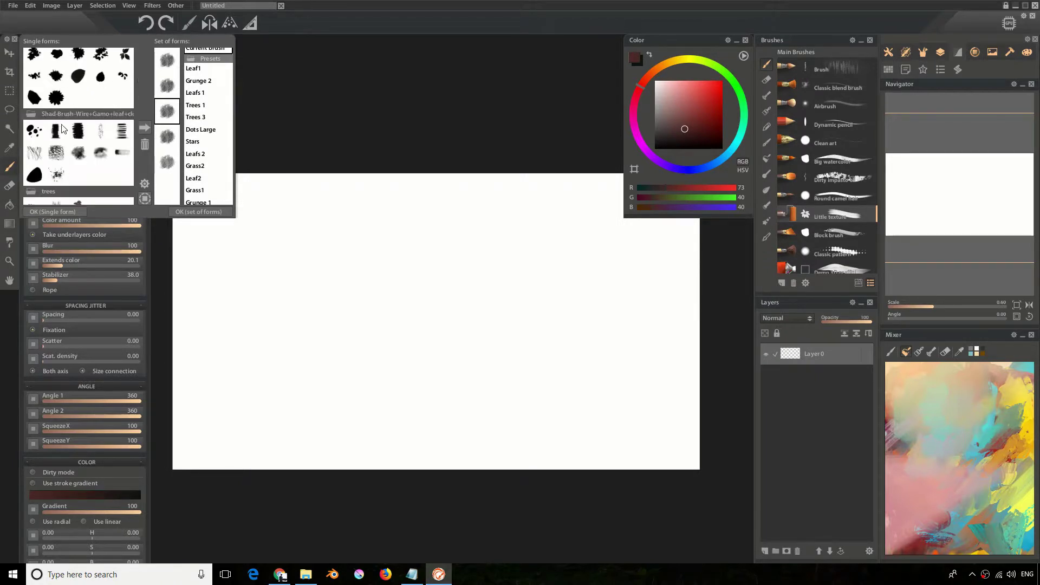
scroll(63, 128, down, 2)
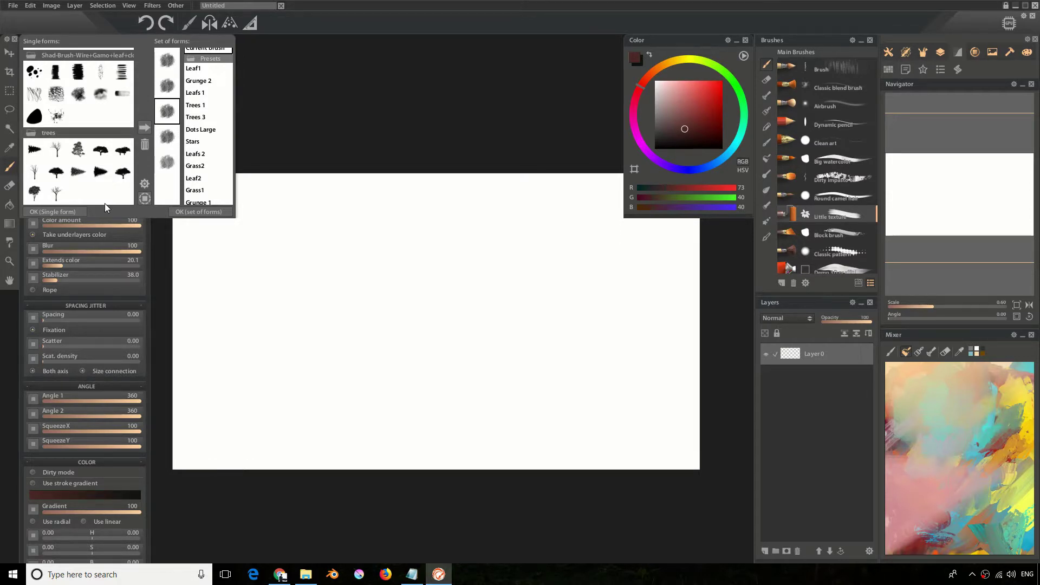
right_click(98, 118)
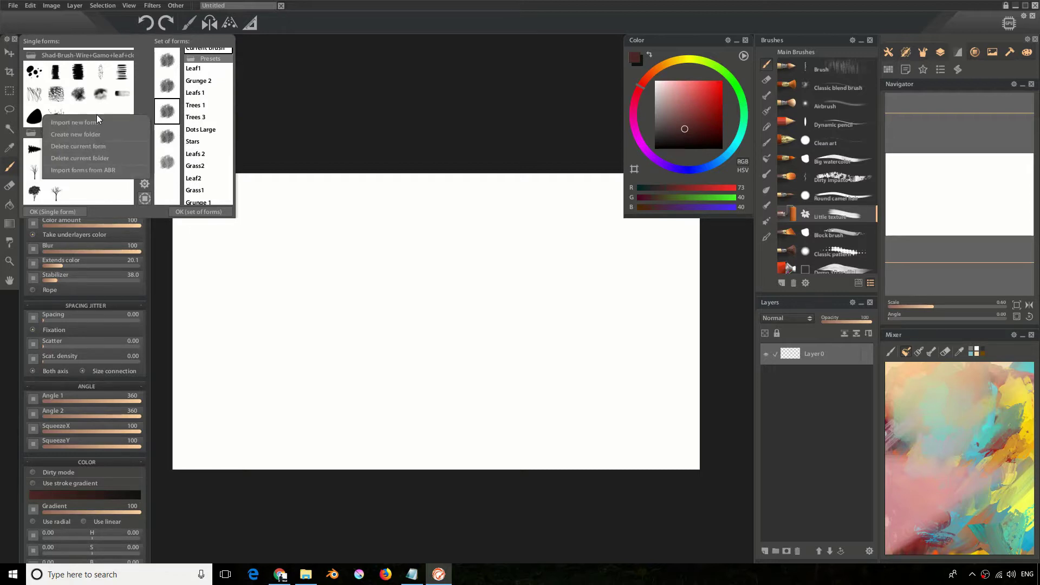
Import forms from Sketching Brushes by Wootha.abr, located via the pasted sketching brushes folder path.
click(77, 170)
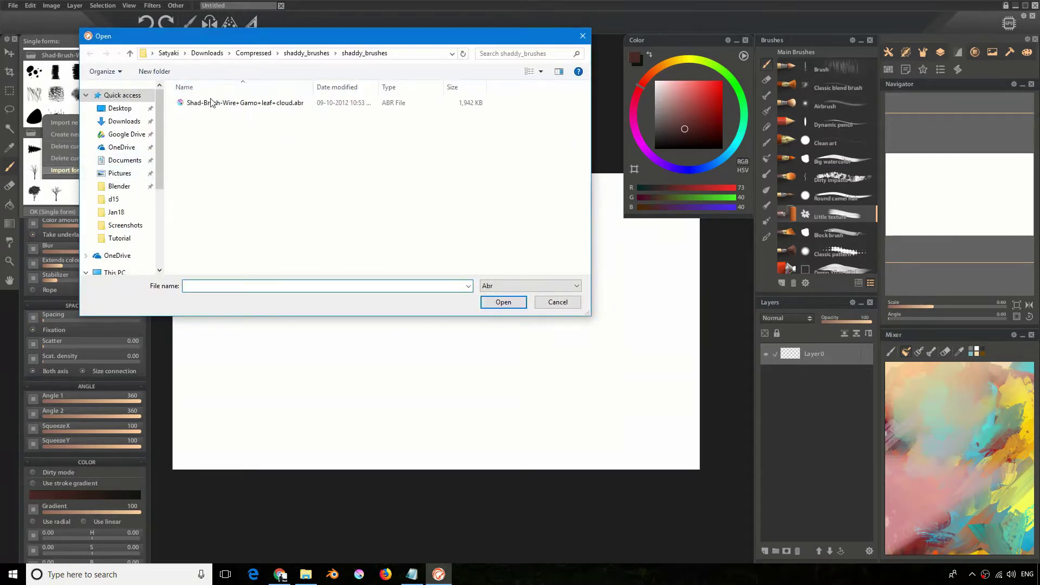
click(412, 56)
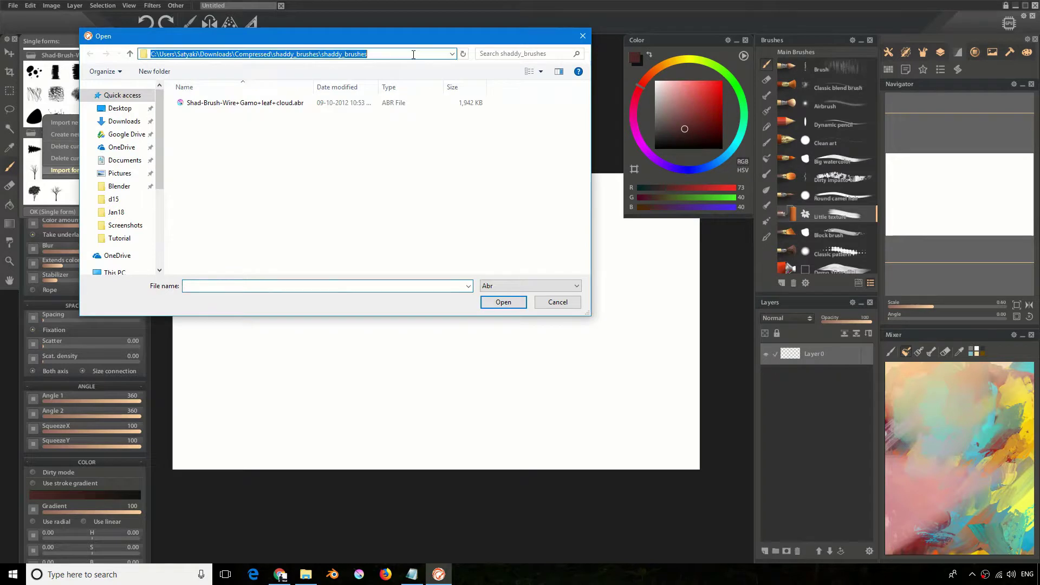
text(C:\Users\Satyaki\Downloads\Jan18\3_Free_Sketching_Brushes_)
key(ctrl+a)
key(Return)
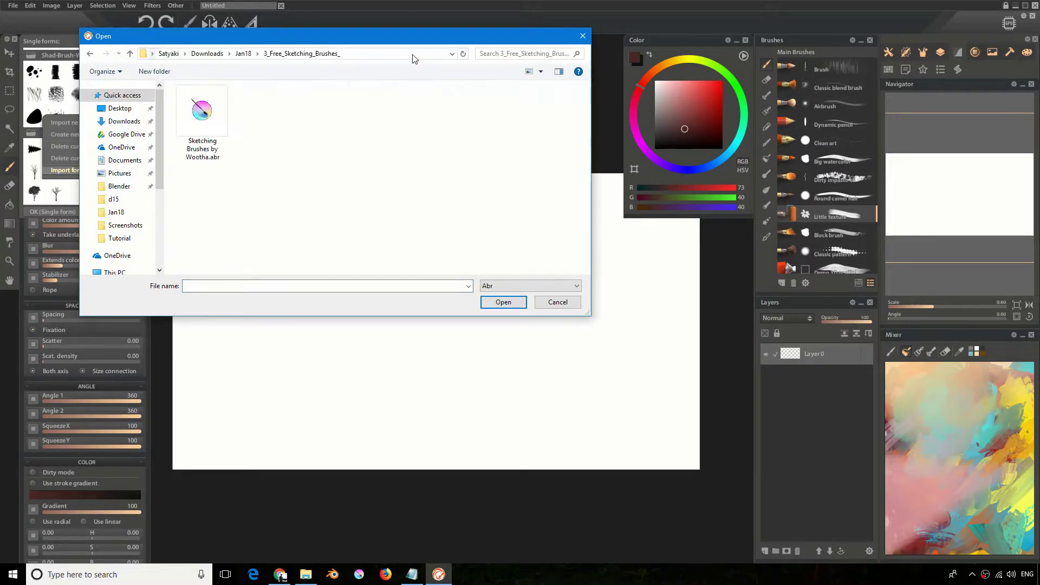
drag(337, 35, 382, 61)
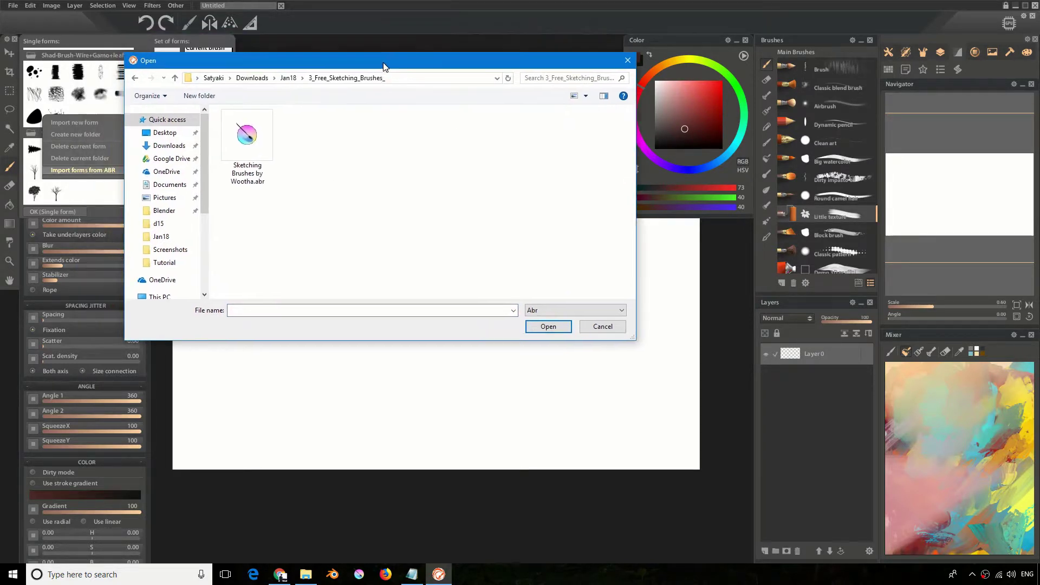
click(259, 169)
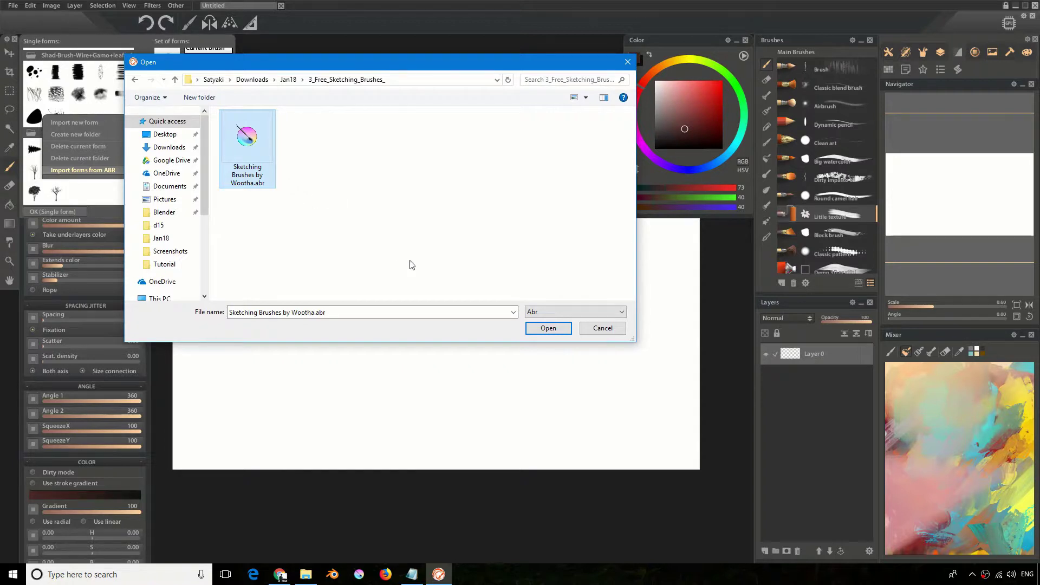
click(553, 332)
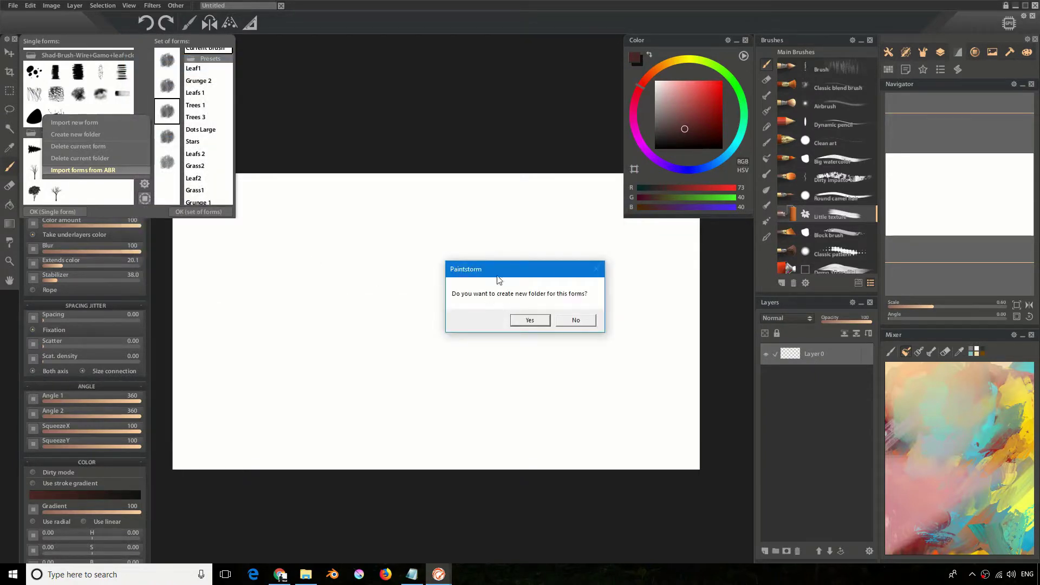
Create a new folder for the imported Wootha forms.
drag(524, 271, 491, 243)
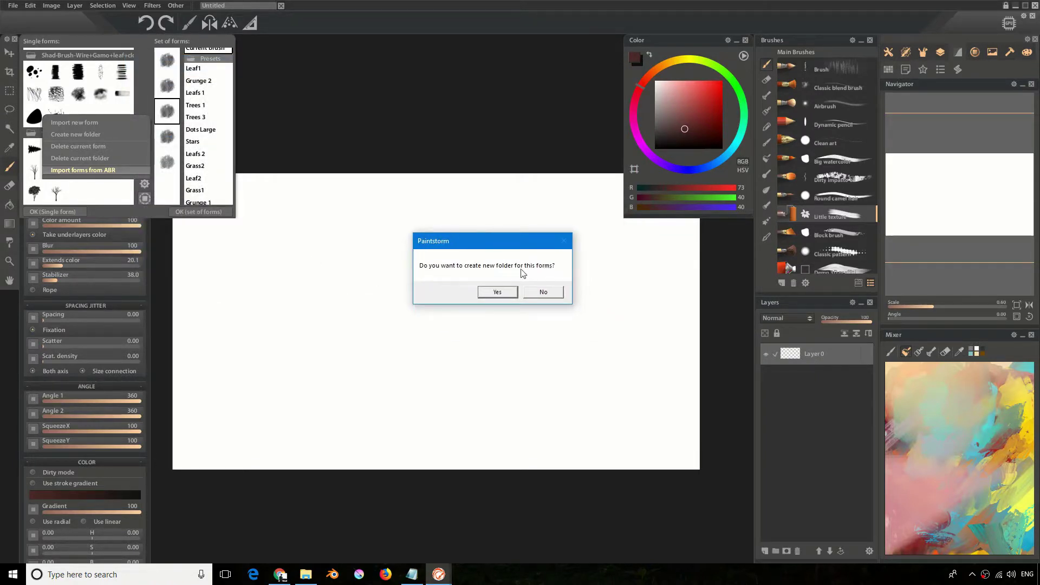
click(499, 293)
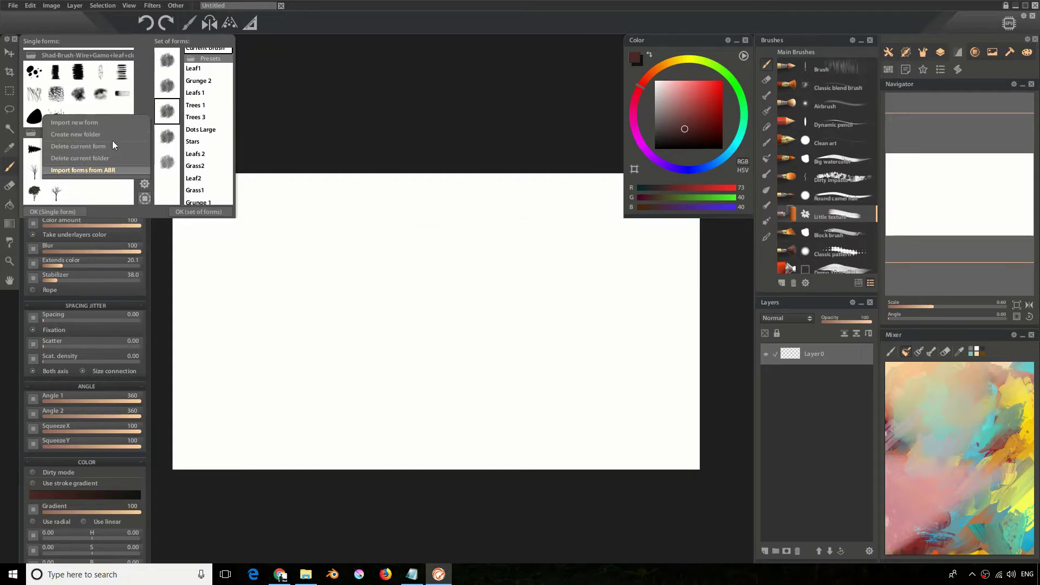
key(Escape)
Set the second Wootha sketching form as the single form and paint a test blob.
scroll(79, 163, down, 2)
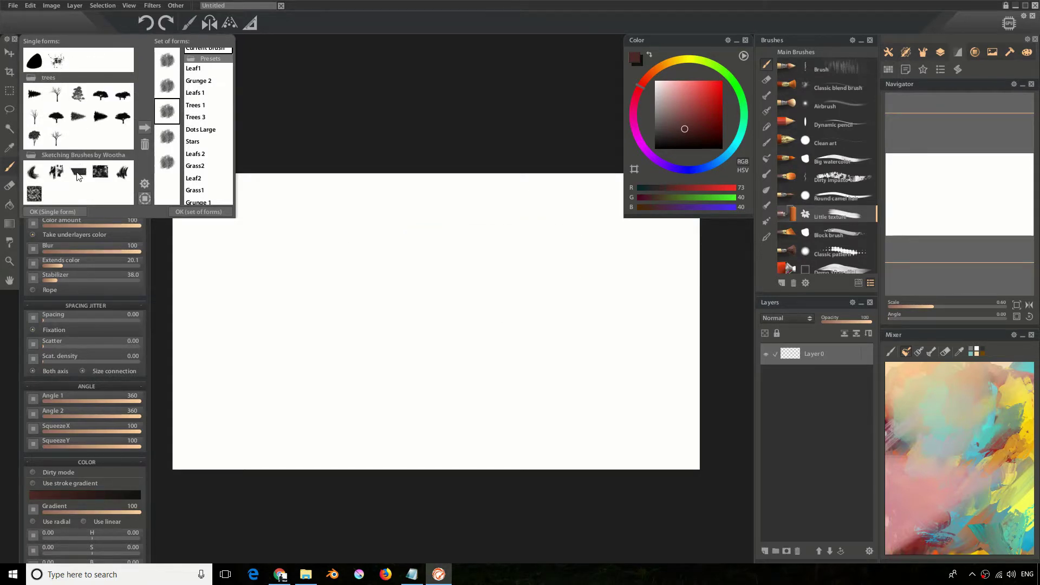
click(57, 173)
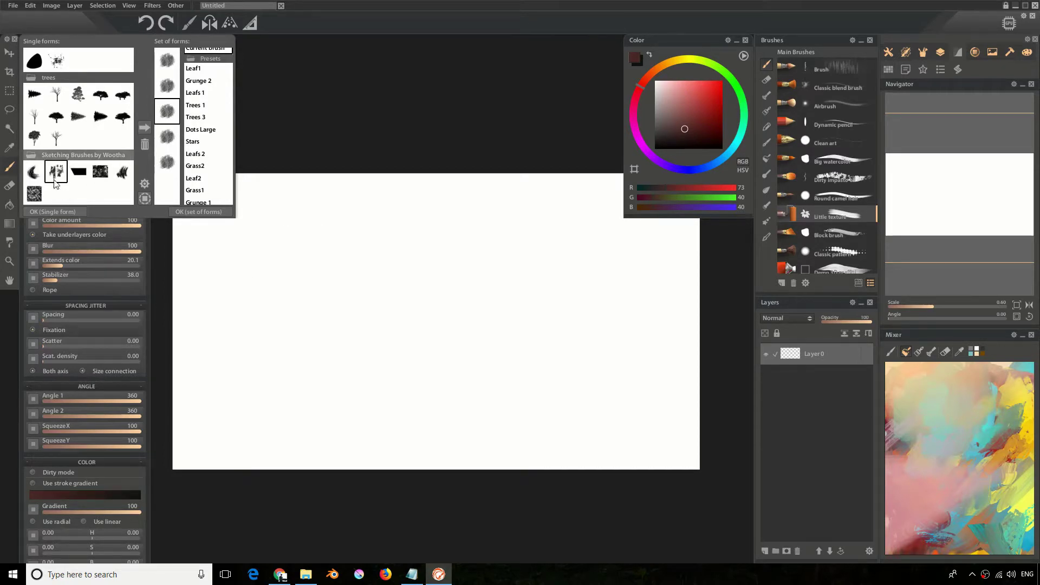
click(54, 212)
mouse_move(325, 254)
mouse_down()
mouse_move(362, 274)
mouse_move(461, 244)
mouse_move(467, 278)
mouse_move(490, 253)
mouse_move(385, 263)
mouse_move(341, 247)
mouse_move(376, 204)
mouse_move(306, 206)
mouse_move(337, 247)
mouse_move(413, 298)
mouse_move(445, 263)
mouse_move(457, 206)
mouse_move(435, 174)
mouse_move(413, 173)
mouse_move(370, 193)
mouse_move(314, 273)
mouse_move(344, 228)
mouse_move(244, 256)
mouse_move(279, 233)
mouse_move(342, 249)
mouse_move(374, 239)
mouse_move(375, 227)
mouse_move(374, 250)
mouse_move(271, 255)
mouse_up()
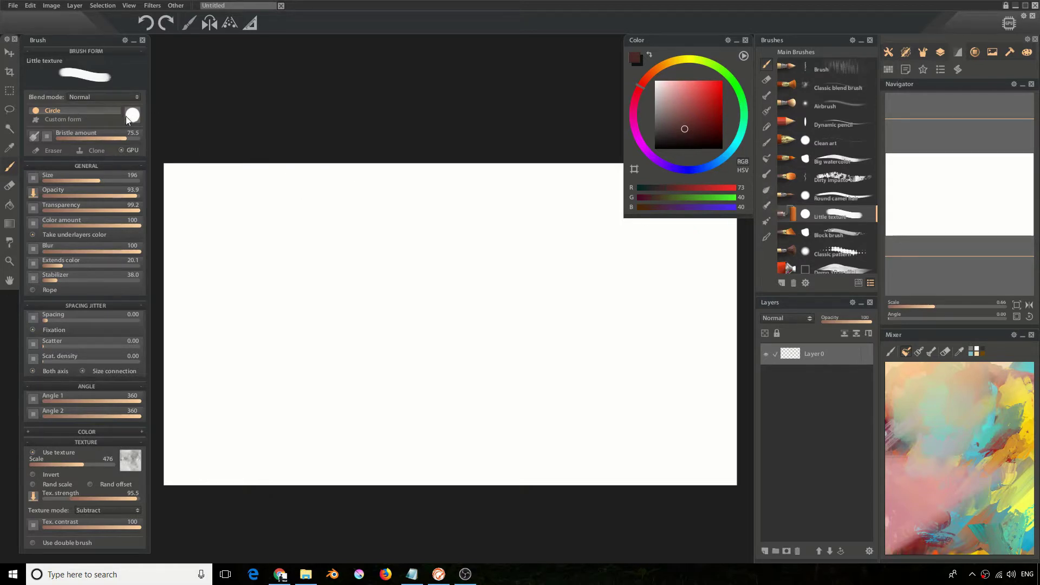
Apply a Wootha custom form, test and undo a stroke, then switch to the crescent form.
click(73, 122)
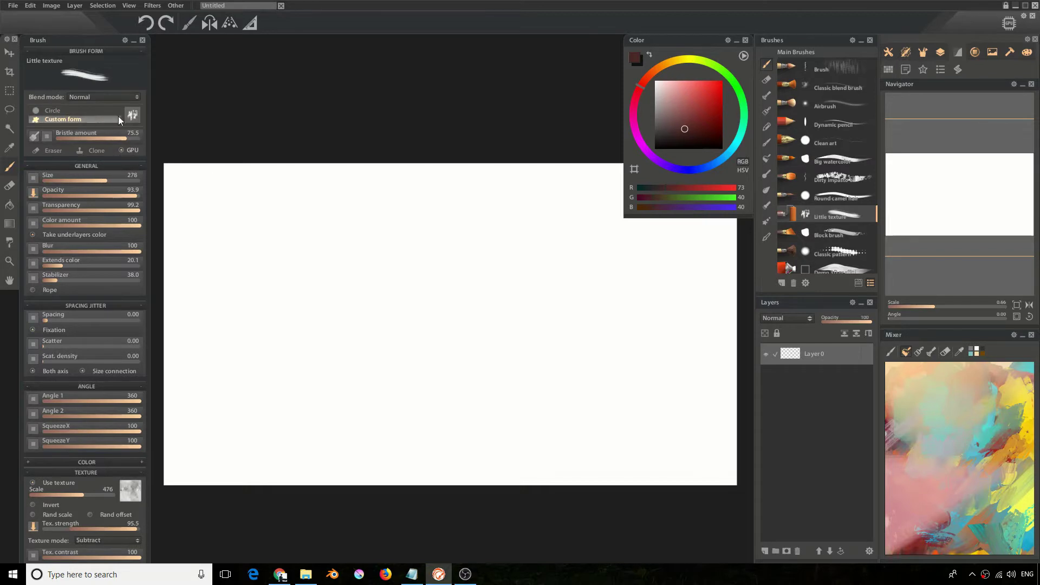
click(53, 172)
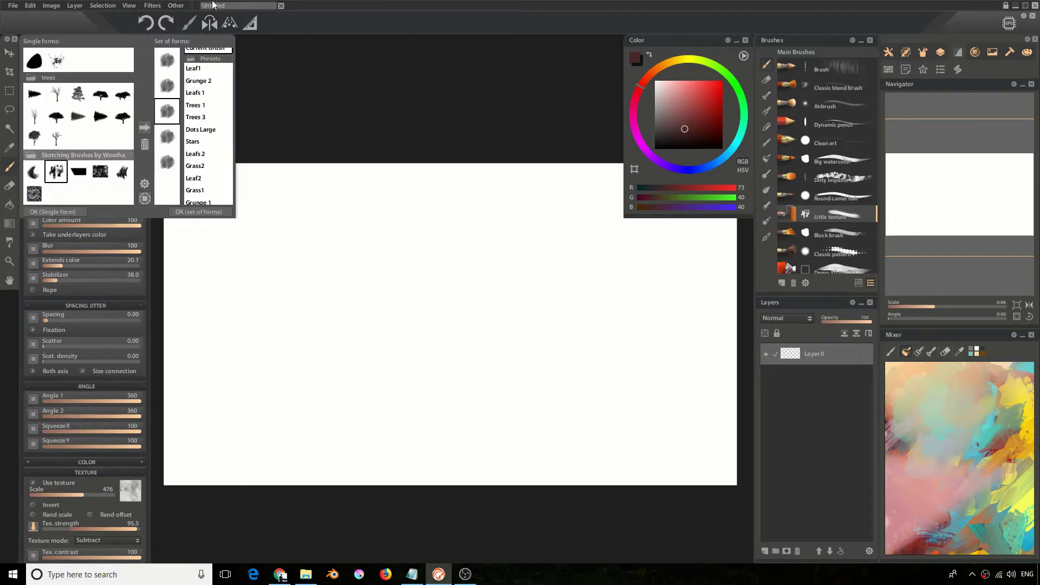
click(53, 211)
mouse_move(285, 303)
mouse_down()
mouse_move(278, 340)
mouse_move(254, 342)
mouse_up()
key(ctrl+z)
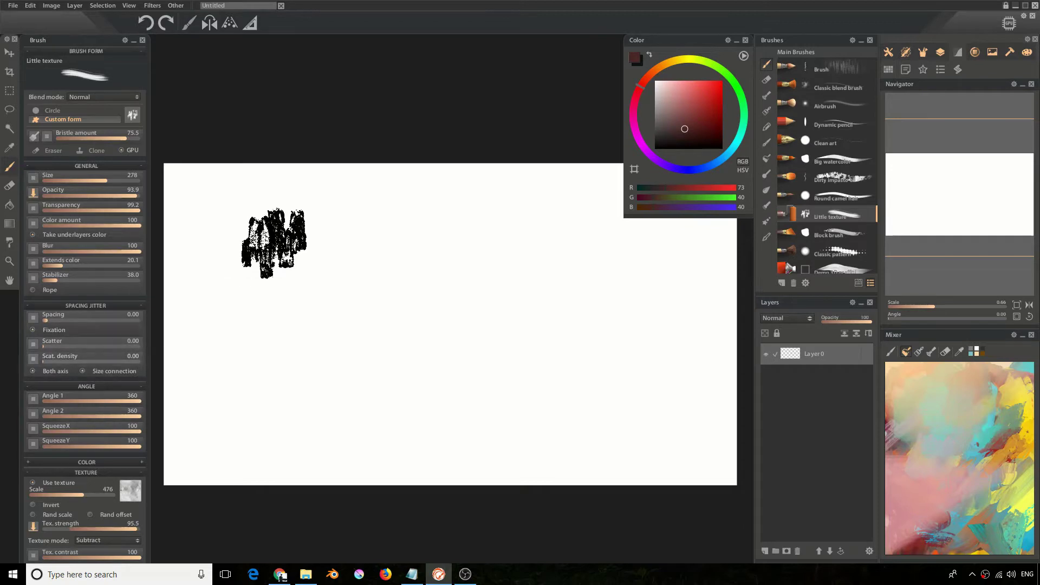
click(132, 118)
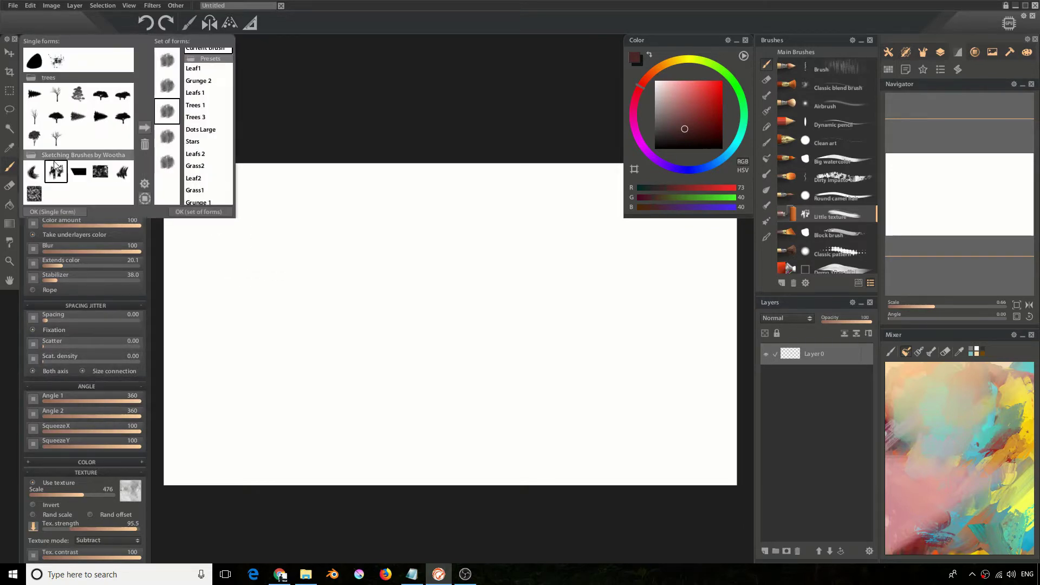
click(41, 178)
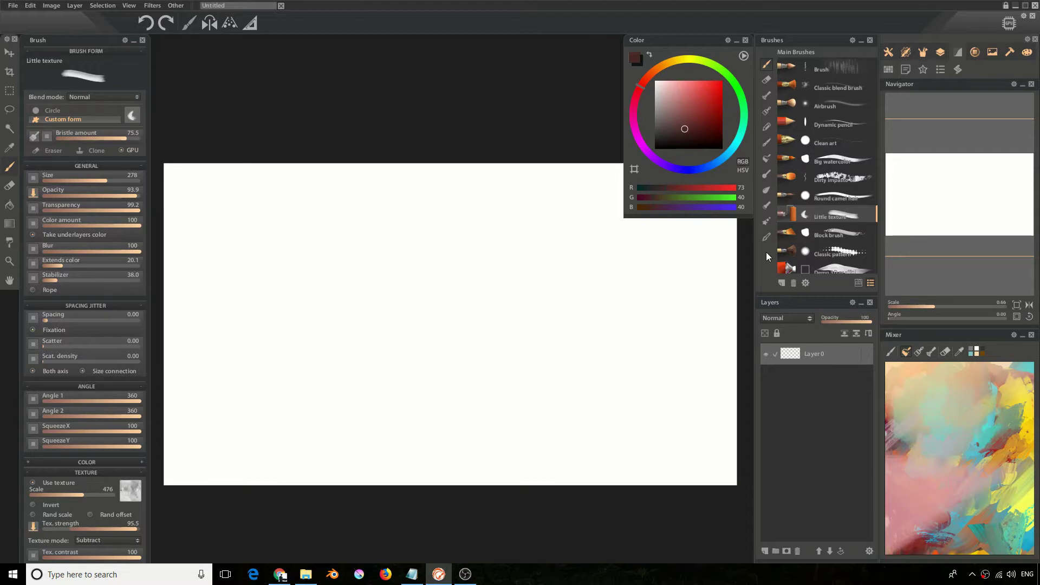
Import Sketching Brushes by Wootha.abr as brushes, overwriting the forms folder, into a new category.
right_click(809, 226)
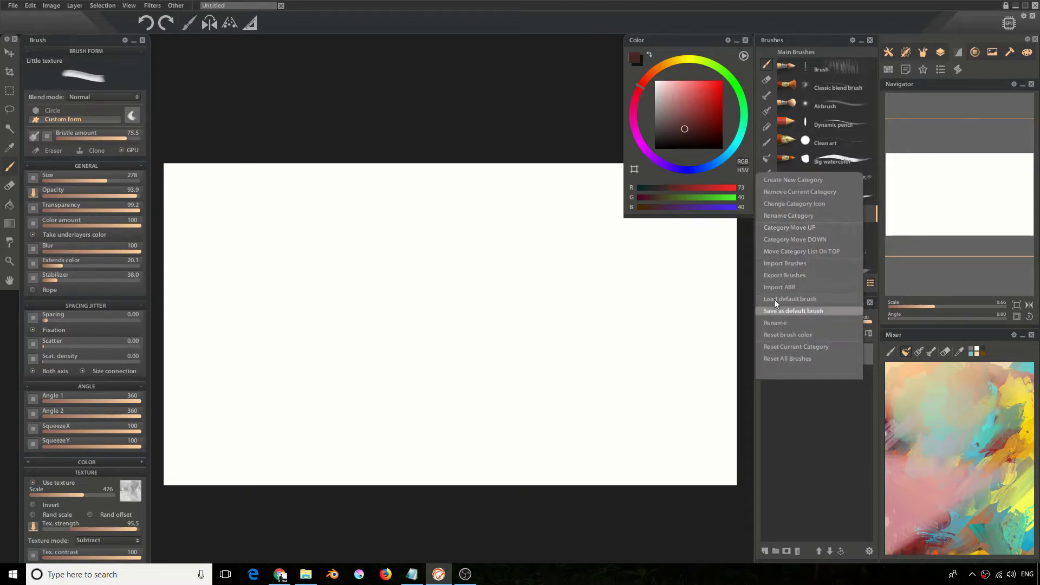
click(798, 287)
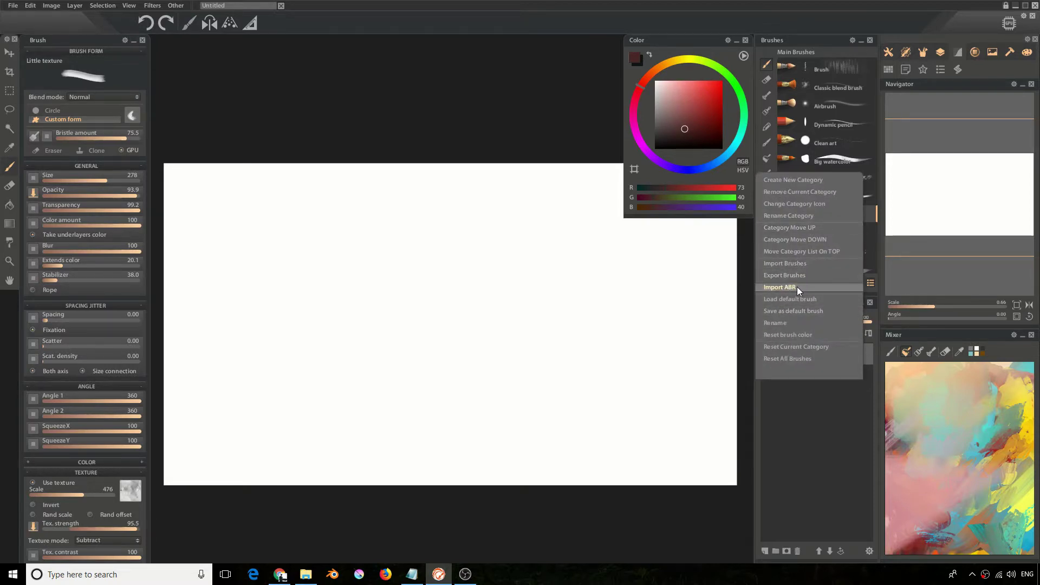
click(249, 157)
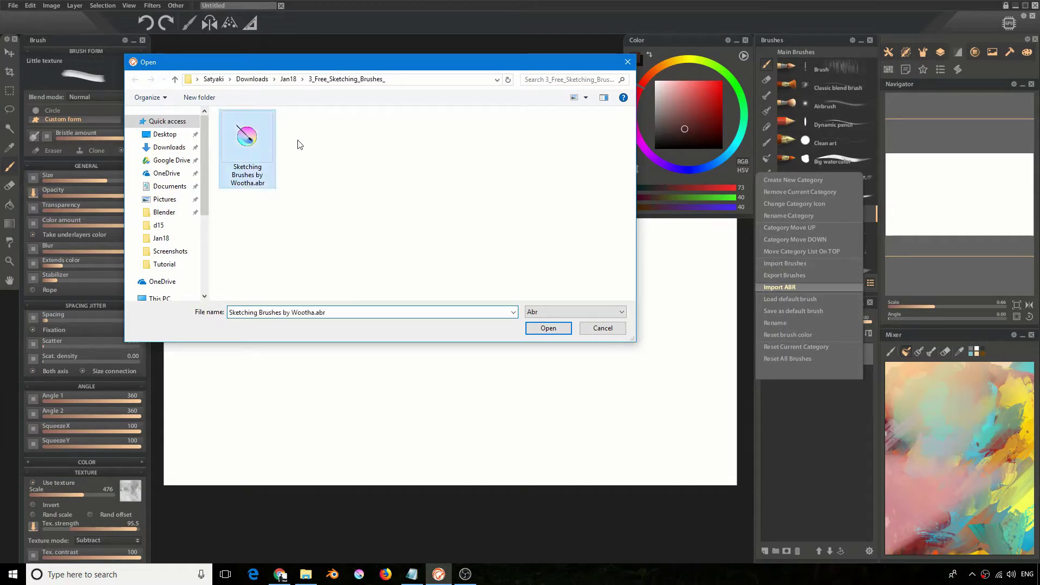
click(548, 328)
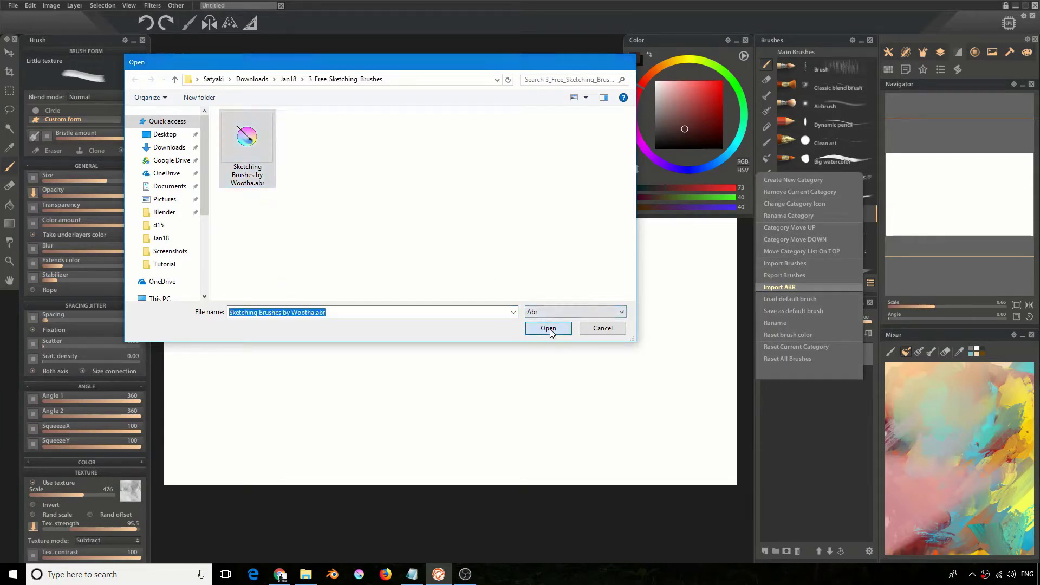
drag(493, 265, 486, 223)
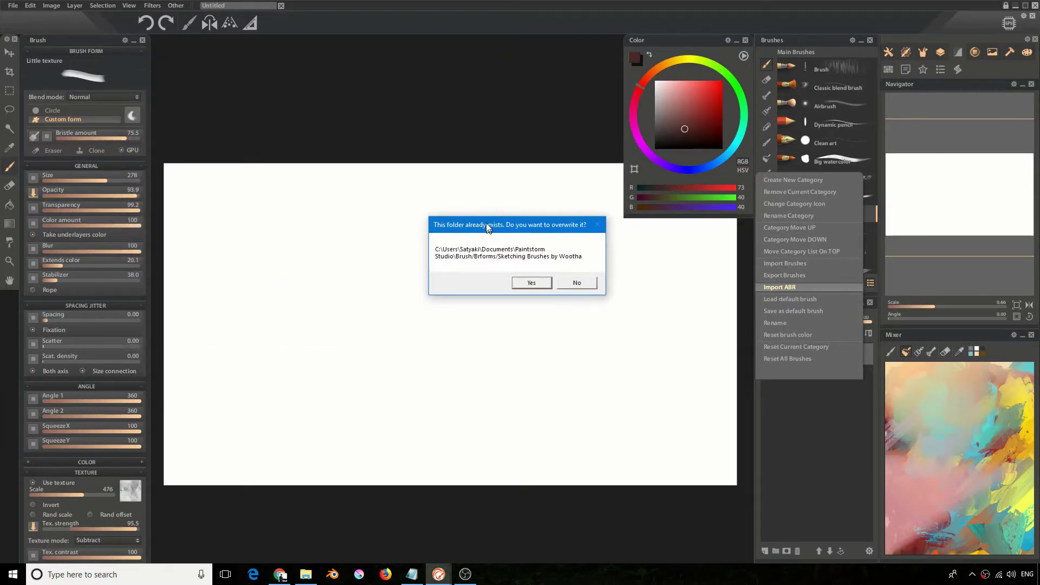
click(529, 282)
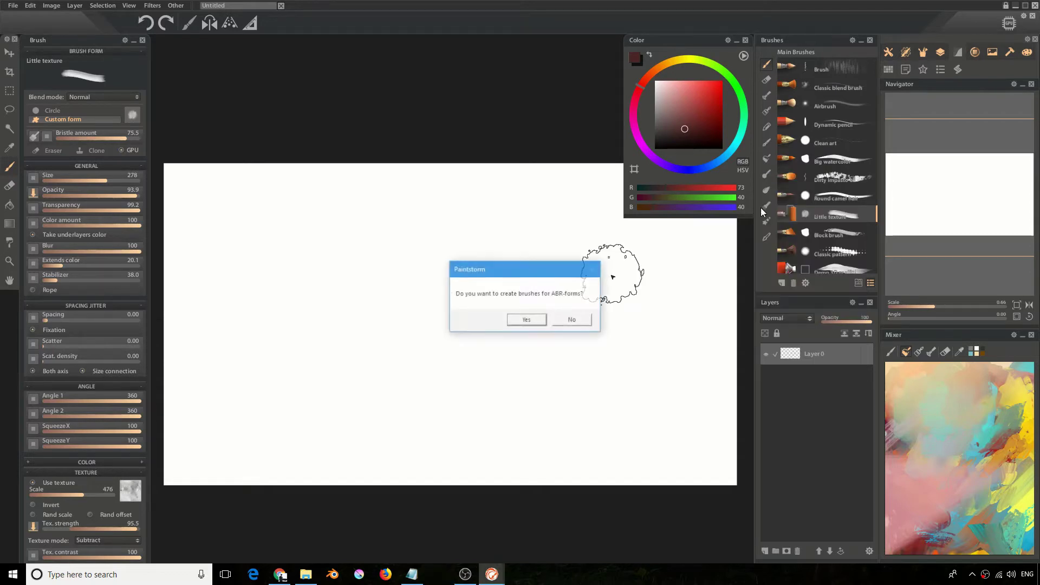
click(528, 323)
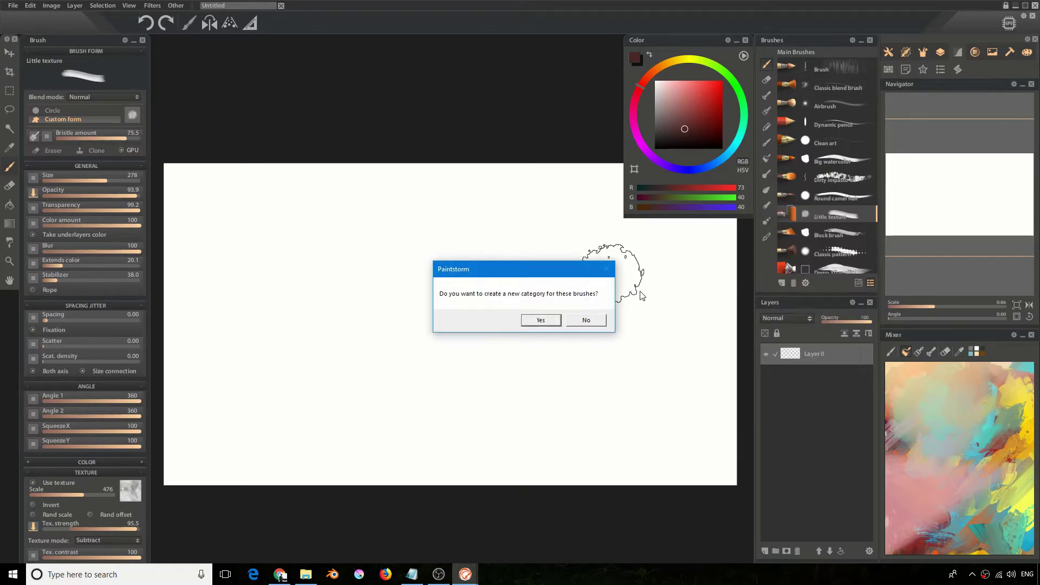
click(549, 320)
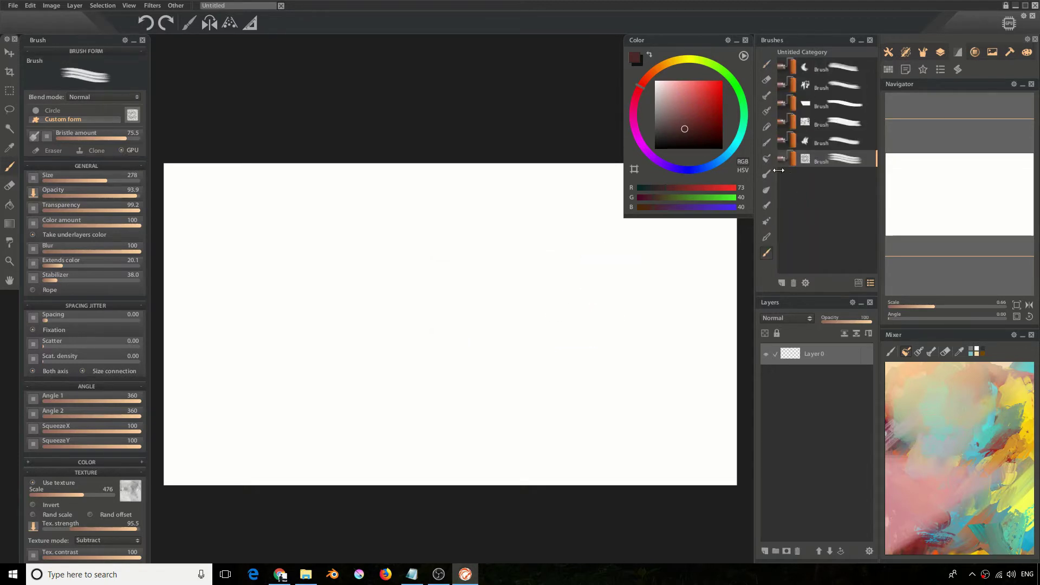
Try all six imported brushes, then paint a large brown stroke with the first one.
click(808, 66)
click(826, 83)
click(829, 103)
click(832, 116)
click(834, 141)
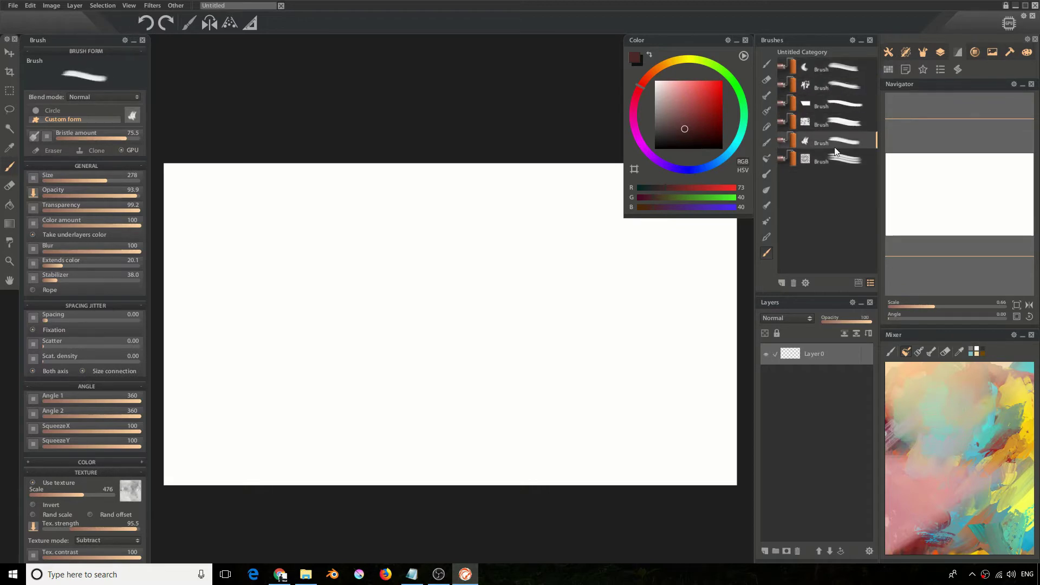
click(835, 158)
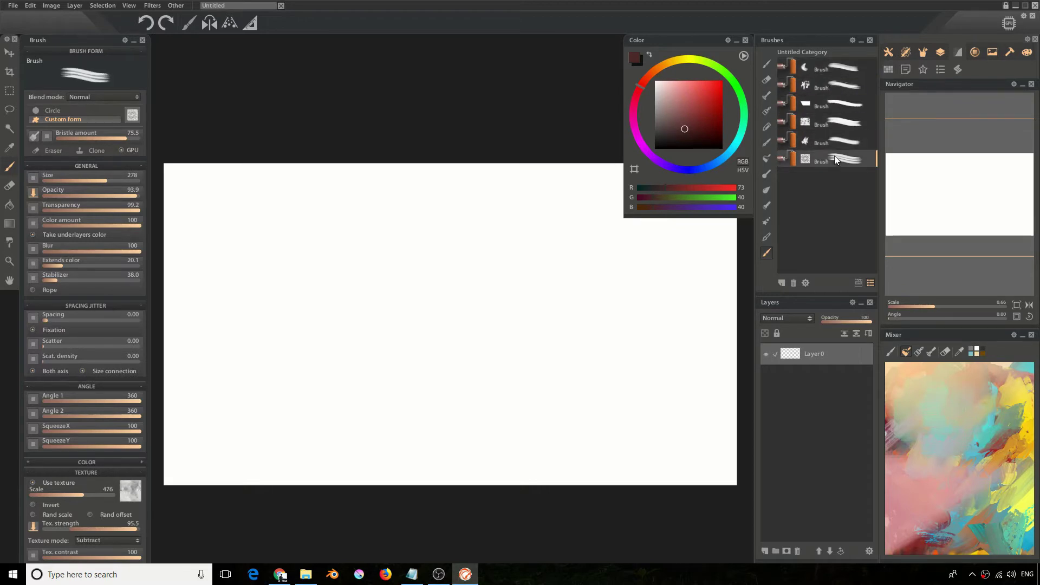
click(830, 68)
mouse_move(551, 239)
mouse_down()
mouse_move(383, 285)
mouse_move(369, 276)
mouse_move(441, 274)
mouse_move(413, 232)
mouse_move(314, 307)
mouse_up()
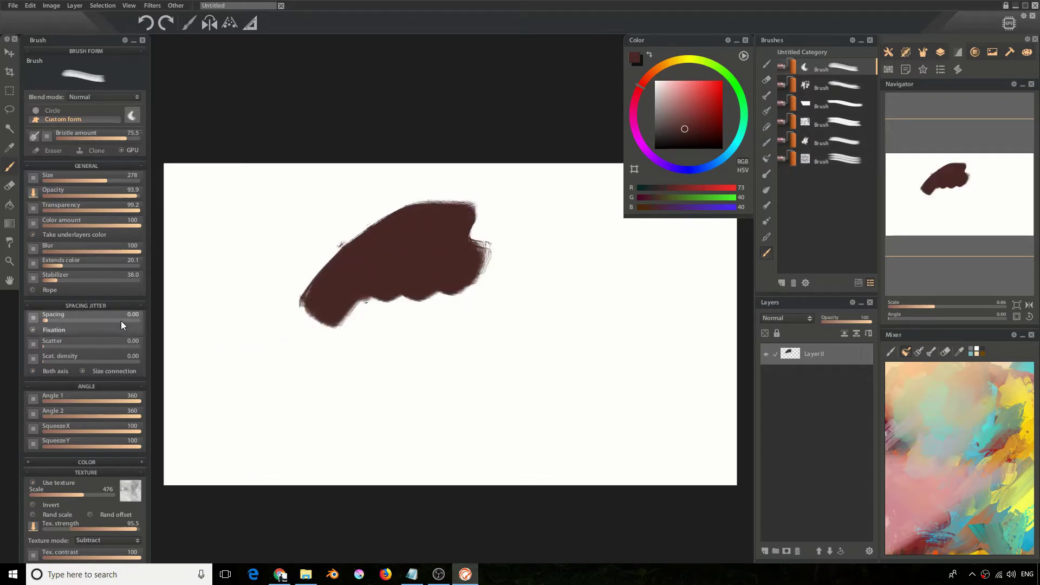
Paint test strokes at brush size 77.5 and then at spacing 4.19.
click(80, 182)
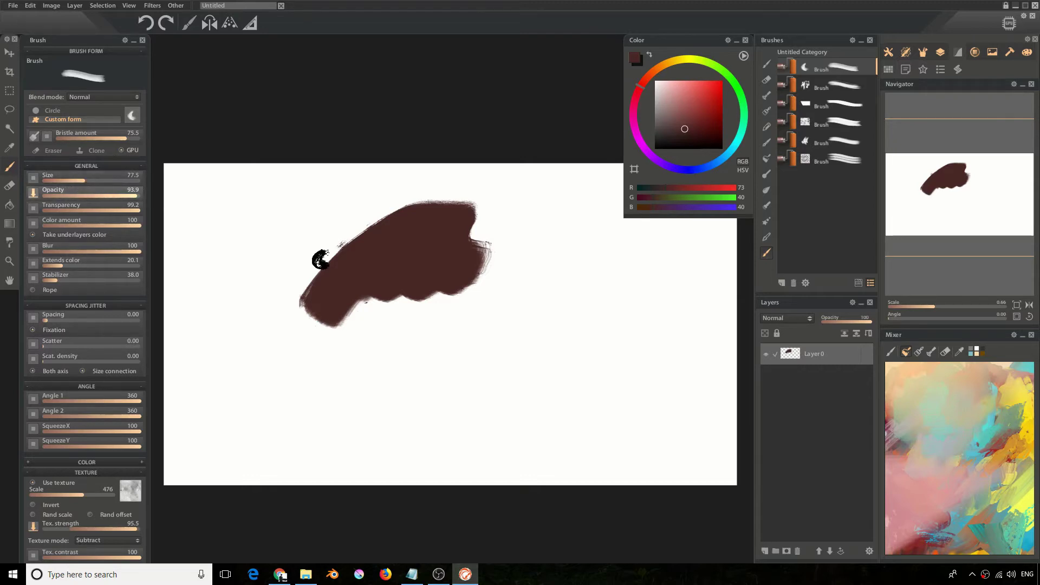
drag(319, 267, 250, 280)
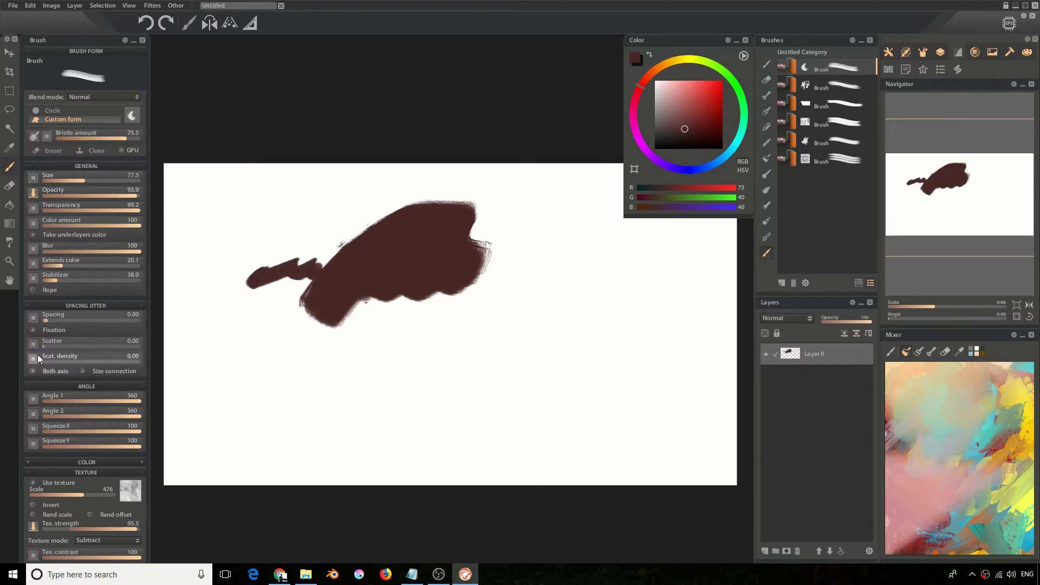
drag(56, 320, 63, 321)
drag(246, 342, 325, 325)
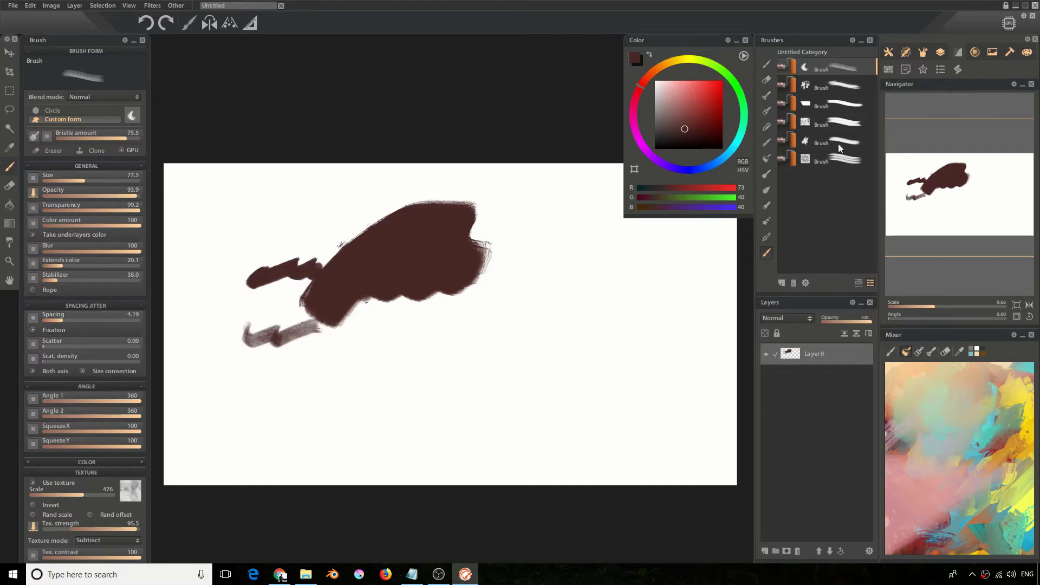
Paint test strokes with the second imported brush before and after increasing its spacing.
click(834, 84)
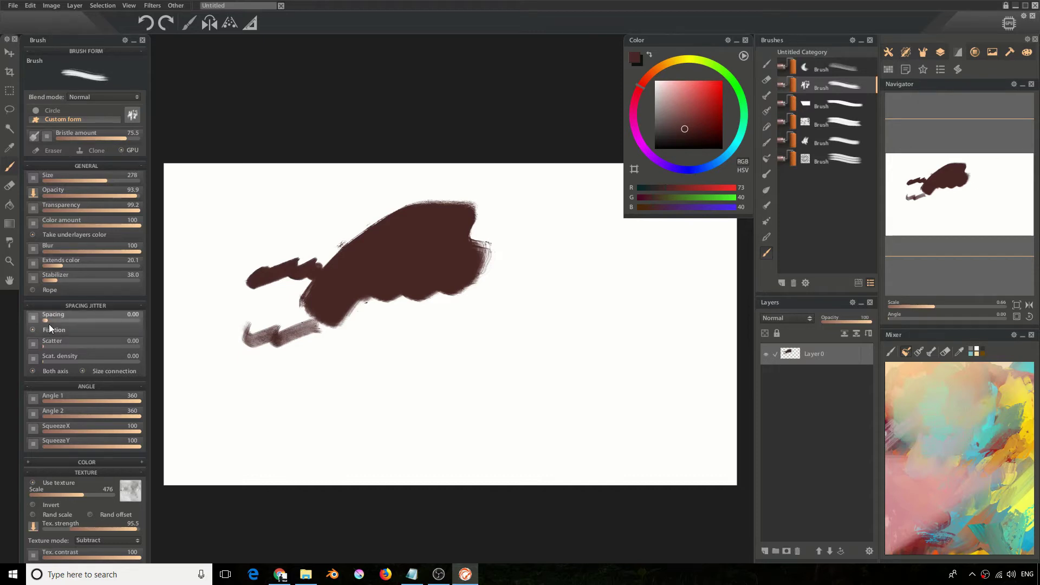
click(840, 66)
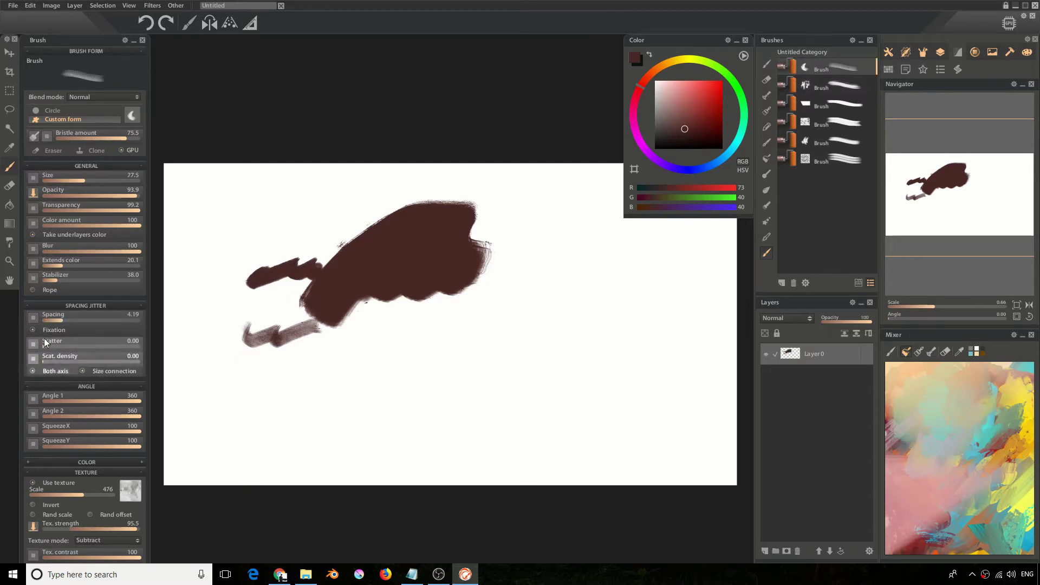
click(835, 86)
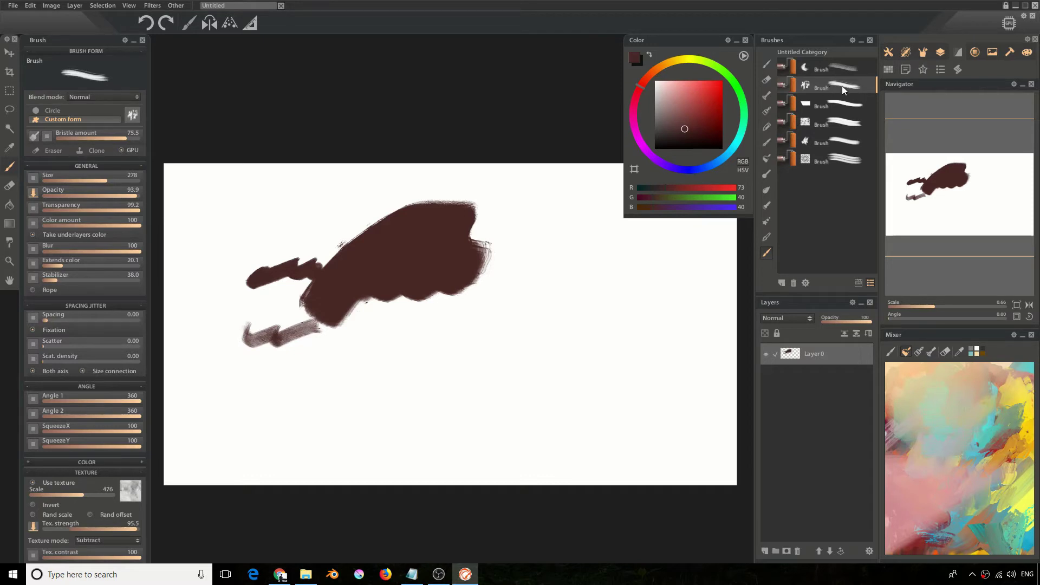
mouse_move(511, 284)
mouse_down()
mouse_move(527, 299)
mouse_move(582, 284)
mouse_move(602, 313)
mouse_up()
drag(46, 318, 64, 324)
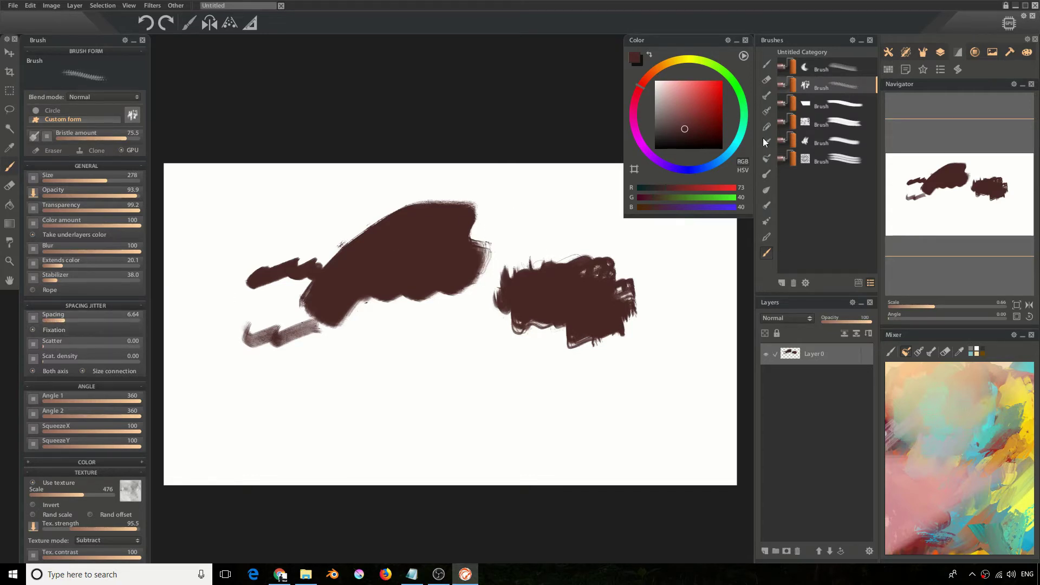
mouse_move(410, 311)
mouse_down()
mouse_move(445, 318)
mouse_move(477, 350)
mouse_up()
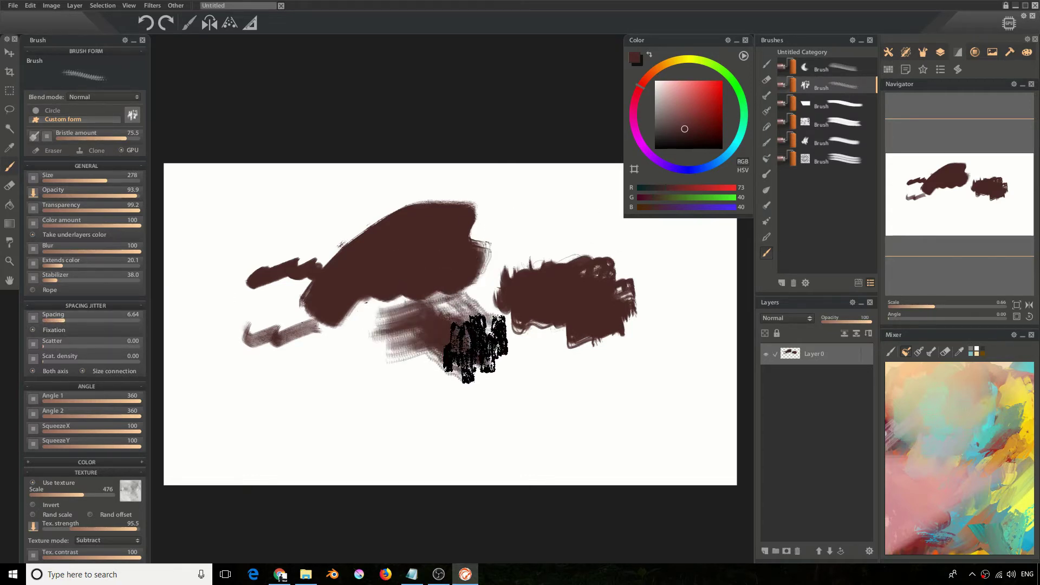
With the first brush, dab at spacing 131, stroke at spacing 16.1, then pick a Wootha form.
click(835, 70)
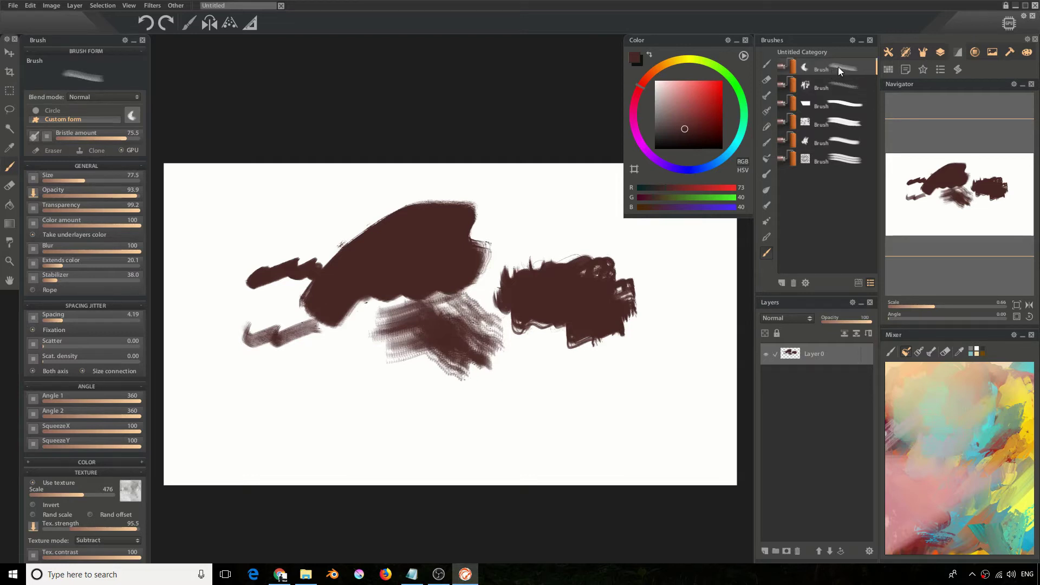
click(132, 117)
click(229, 313)
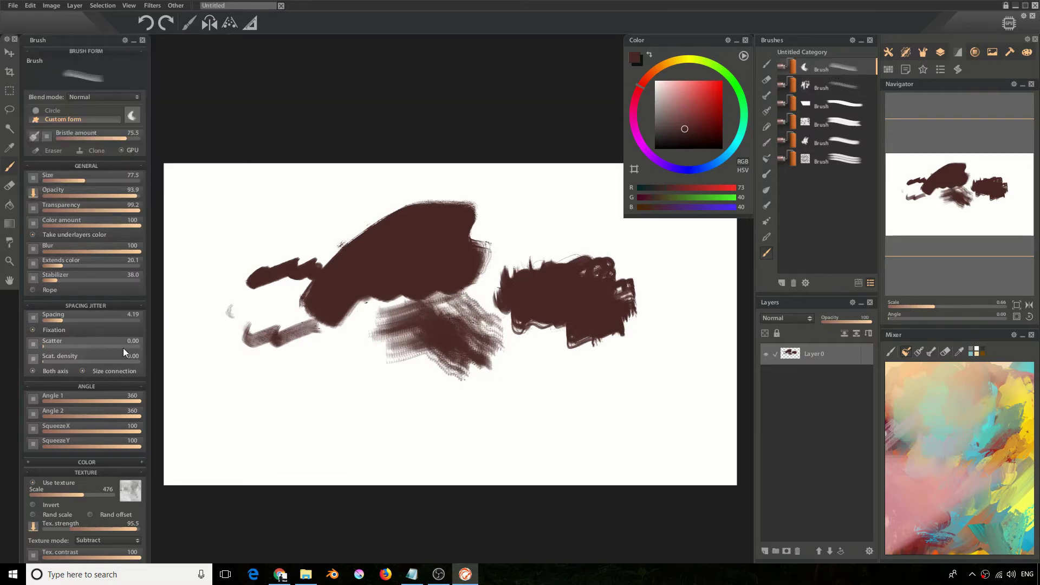
mouse_move(63, 319)
mouse_down()
mouse_move(82, 314)
mouse_move(77, 322)
mouse_up()
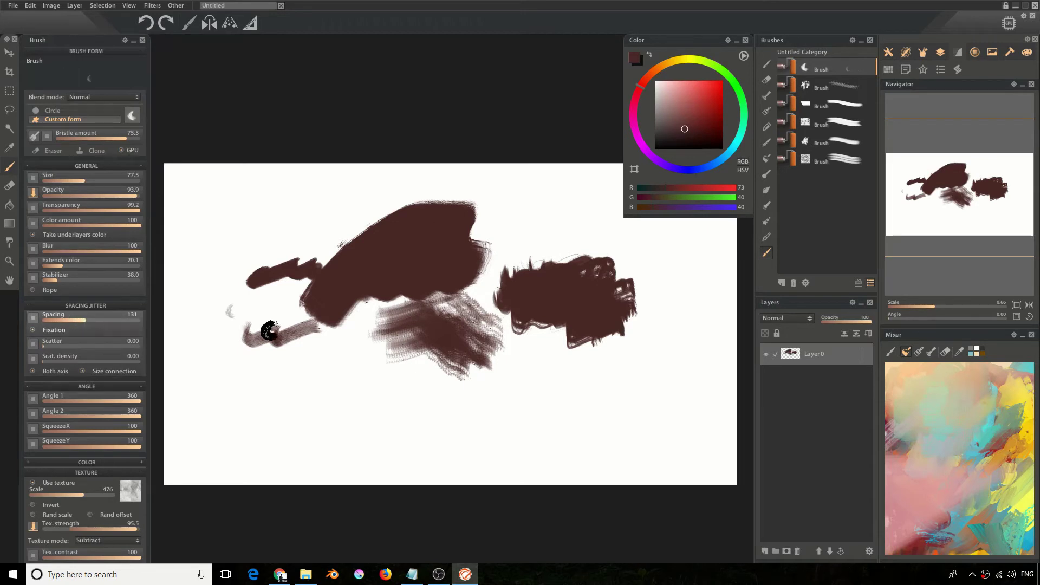
click(308, 355)
click(69, 321)
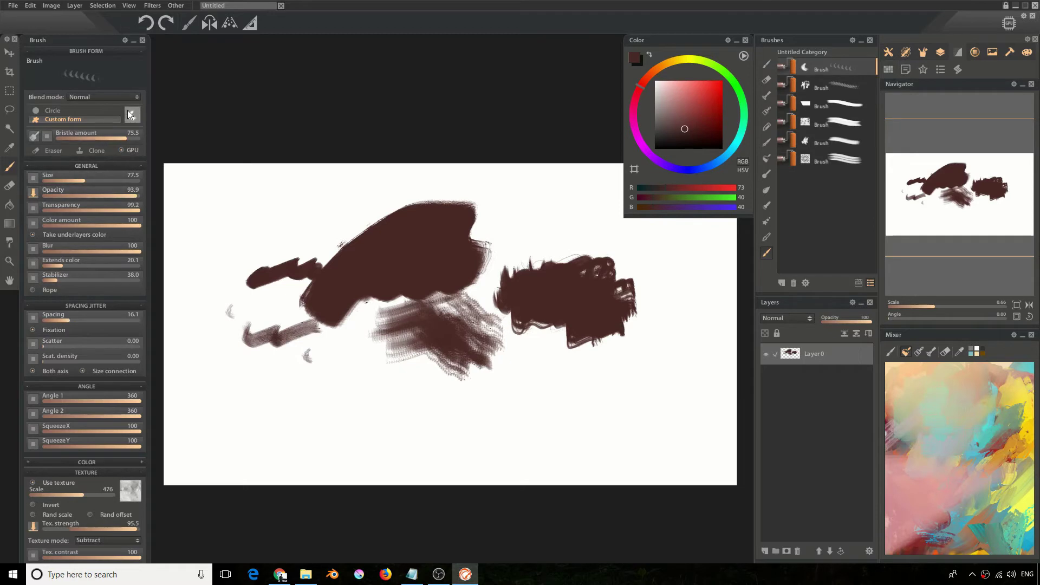
drag(228, 315, 312, 215)
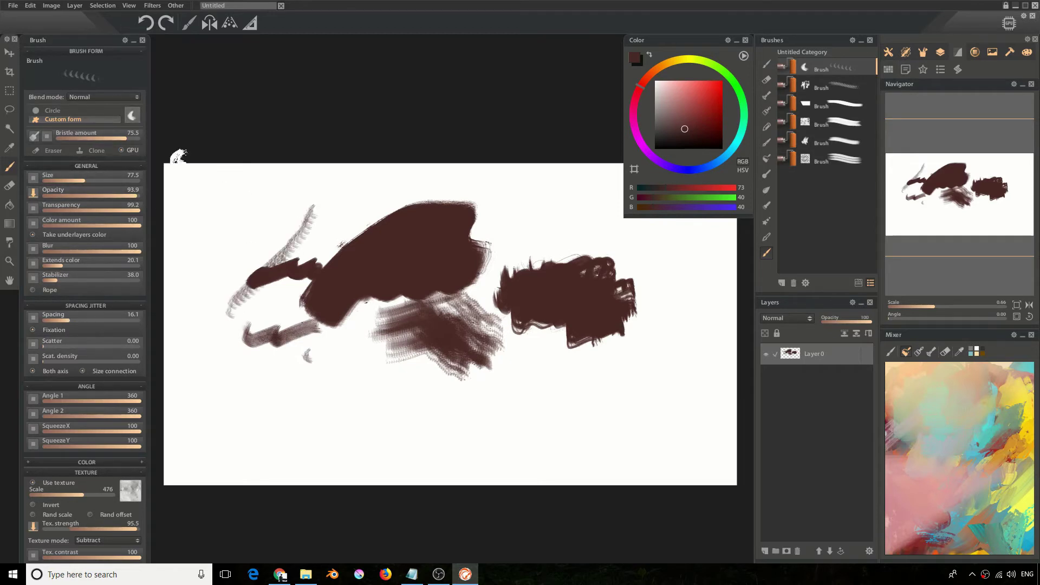
click(132, 115)
click(61, 173)
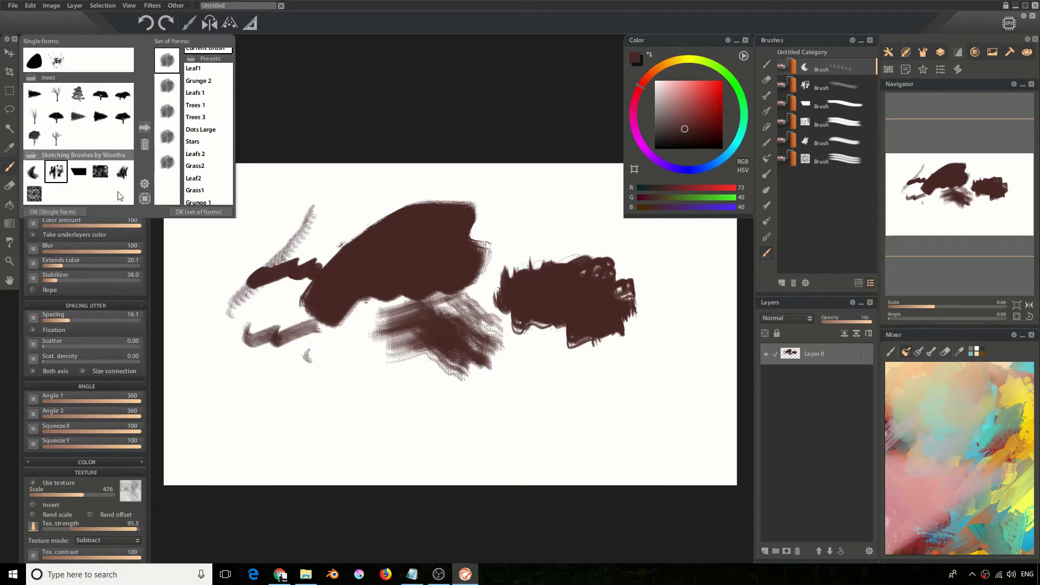
Paint a grey sketchy scribble near the upper left using a Wootha sketch form.
click(227, 238)
mouse_move(268, 221)
mouse_down()
mouse_move(294, 197)
mouse_move(252, 208)
mouse_move(289, 212)
mouse_move(267, 236)
mouse_up()
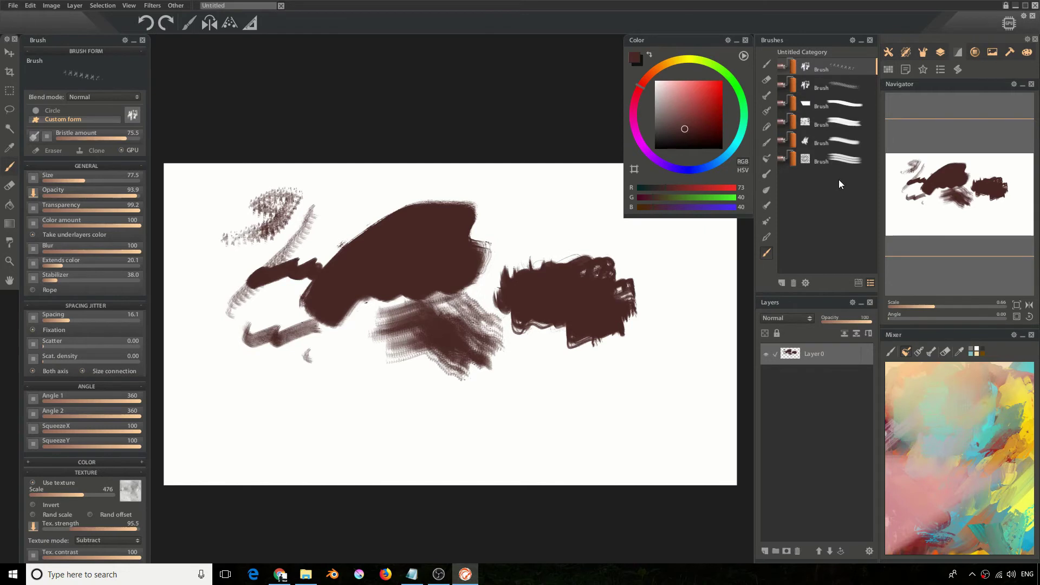
right_click(766, 252)
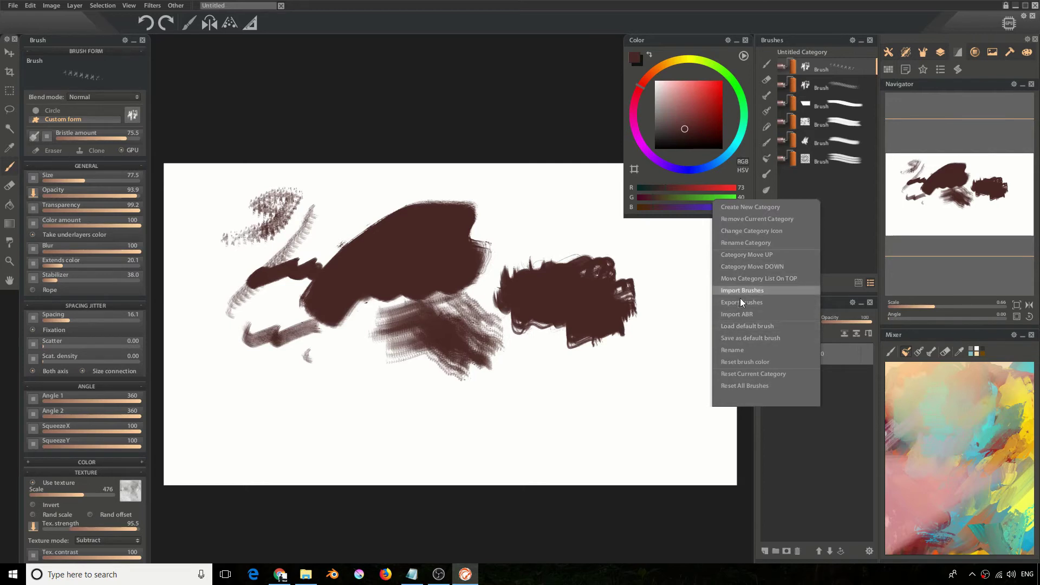
Remove the Untitled Category of imported Wootha brushes and confirm.
click(765, 219)
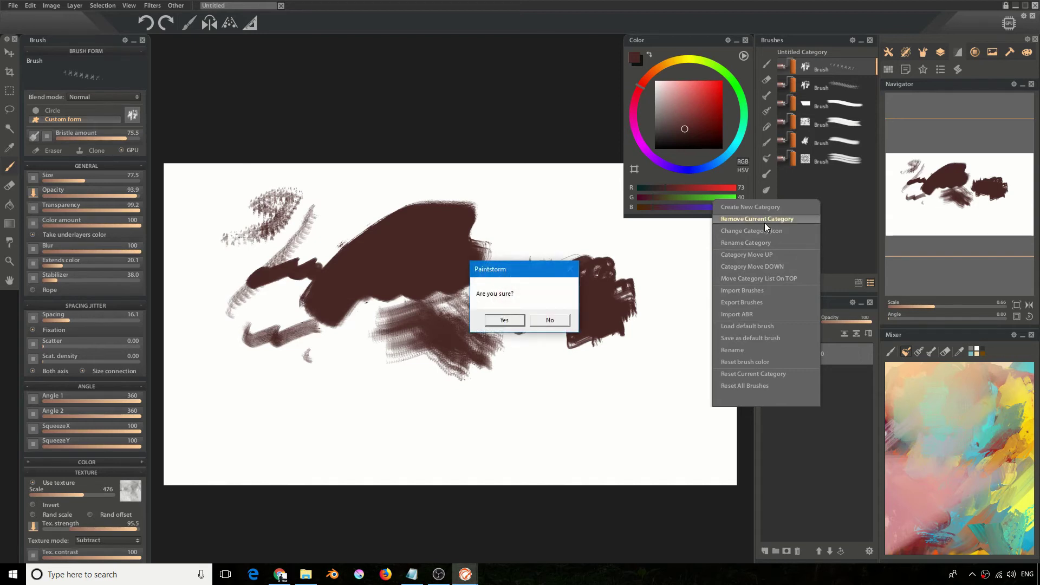
click(504, 320)
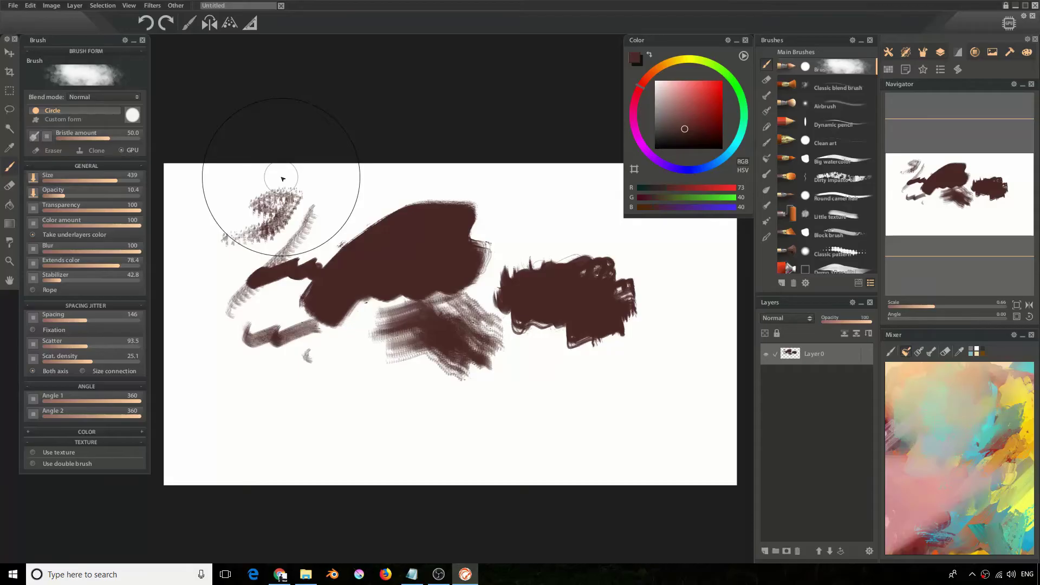
Enable Custom form and choose the crescent form from the Sketching Brushes by Wootha folder.
click(65, 119)
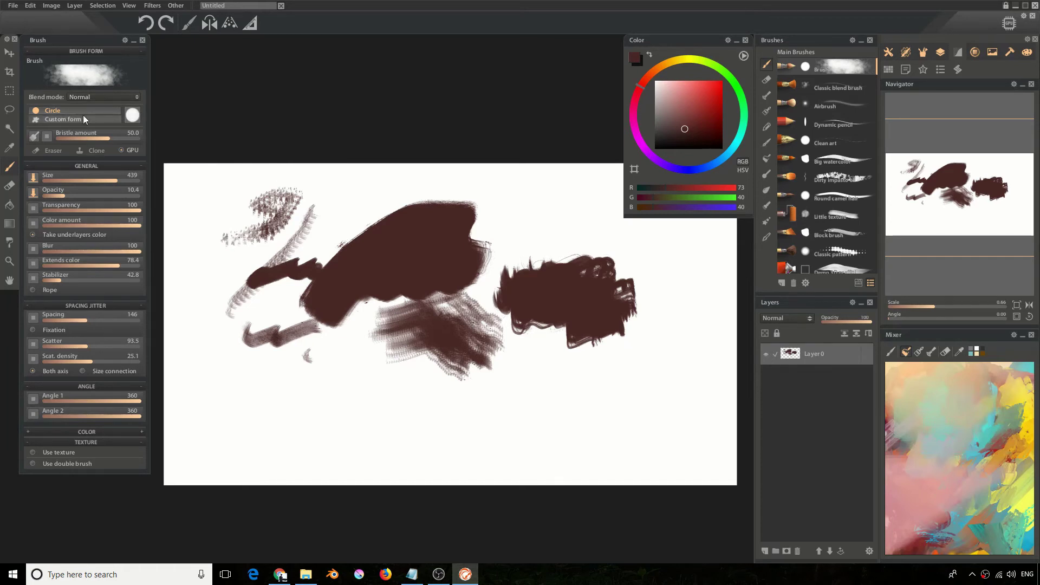
click(133, 115)
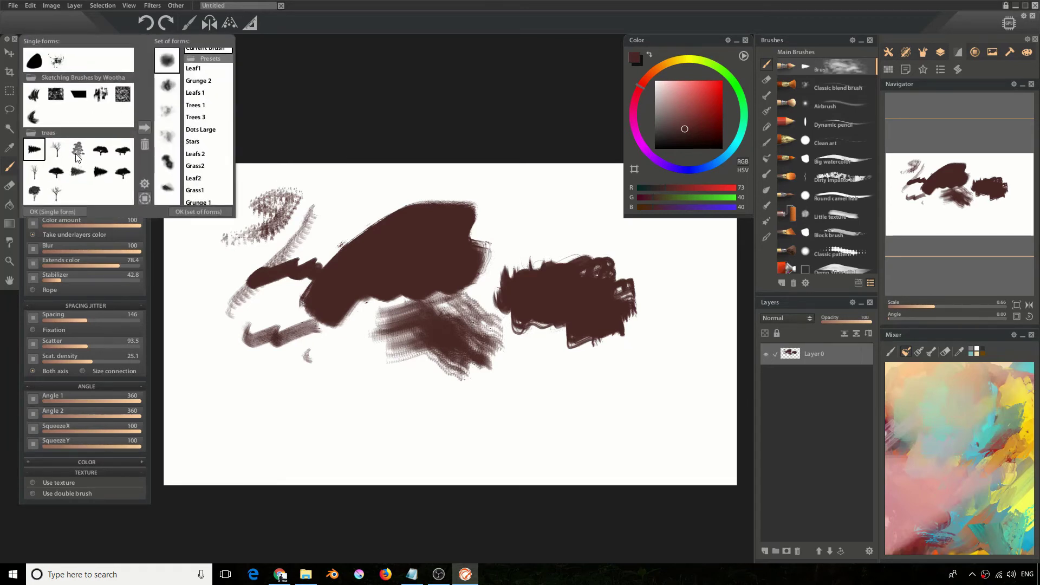
scroll(80, 152, up, 1)
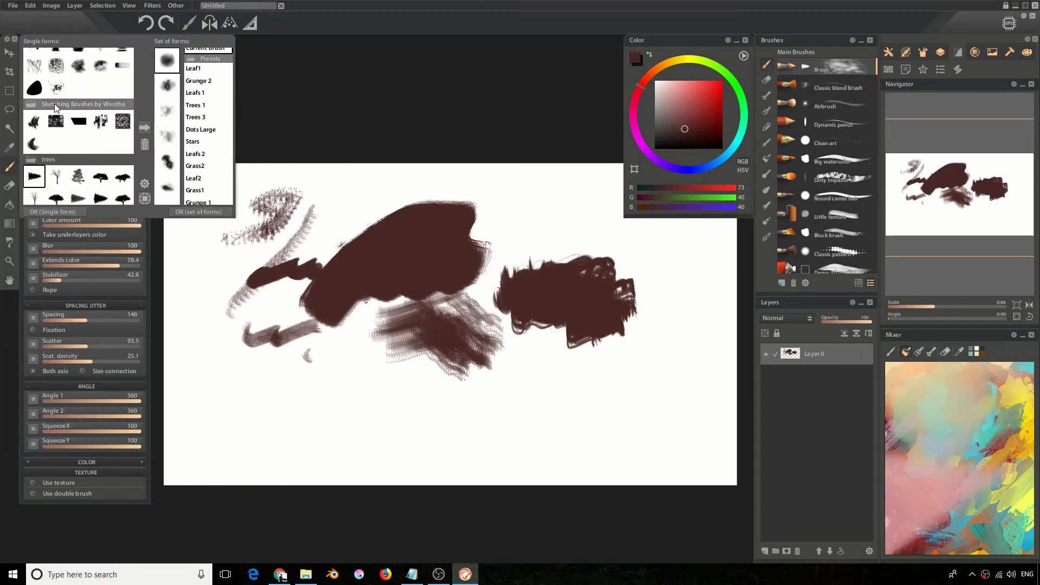
right_click(54, 103)
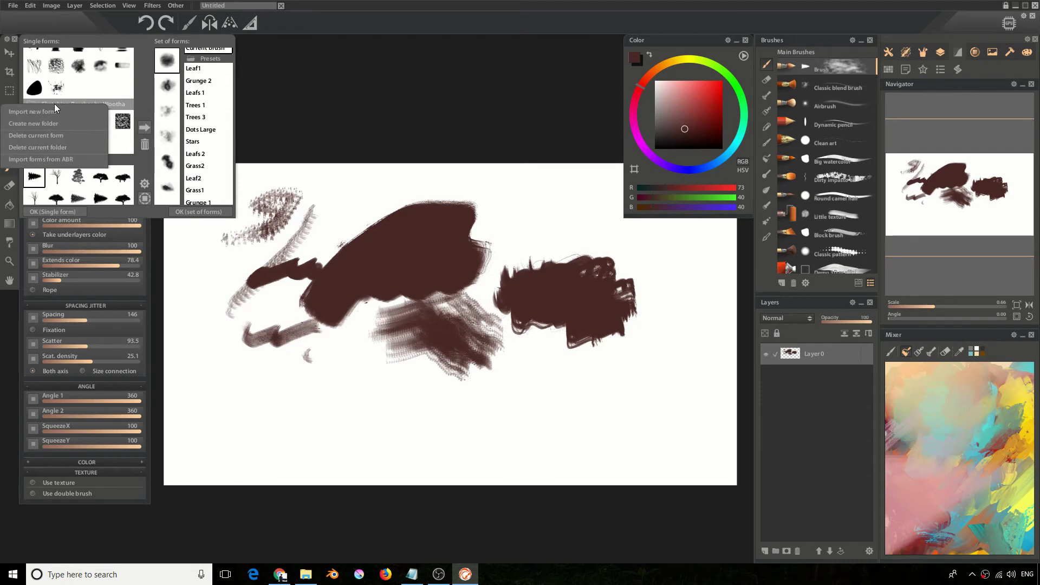
click(122, 144)
right_click(100, 138)
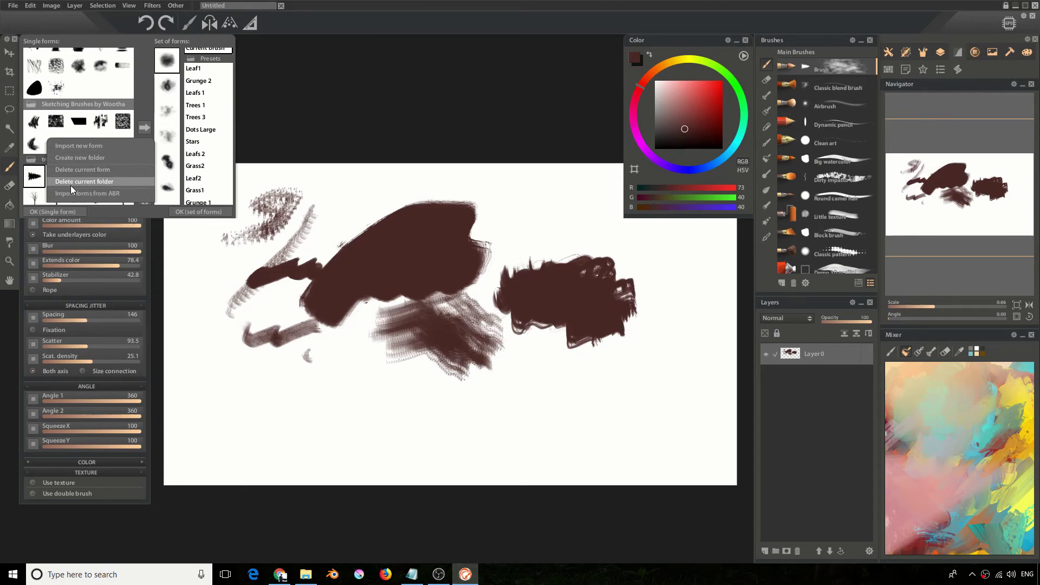
click(41, 141)
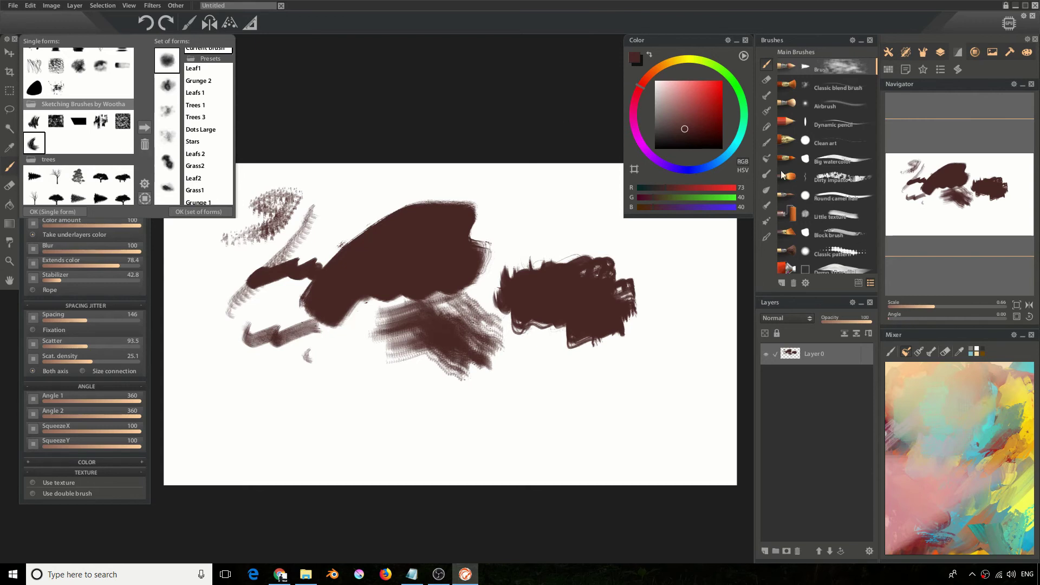